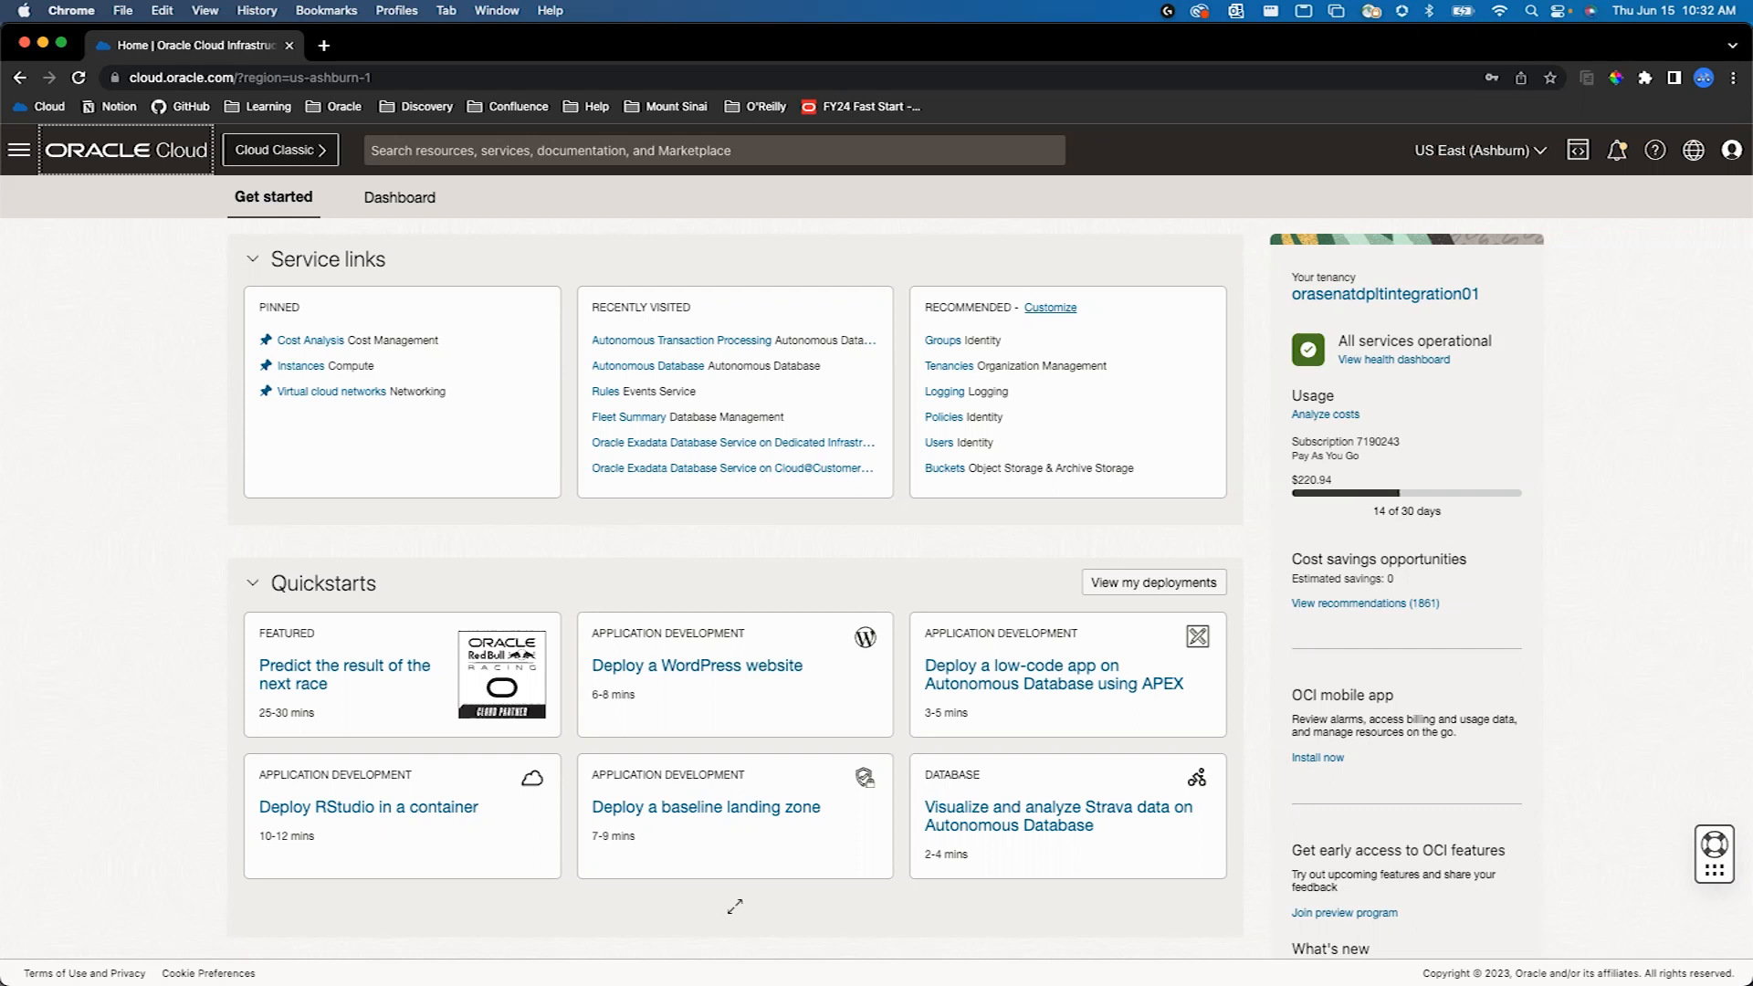
- Open the list of Autonomous Databases from the Oracle Database services and check the existing database's state
click(32, 157)
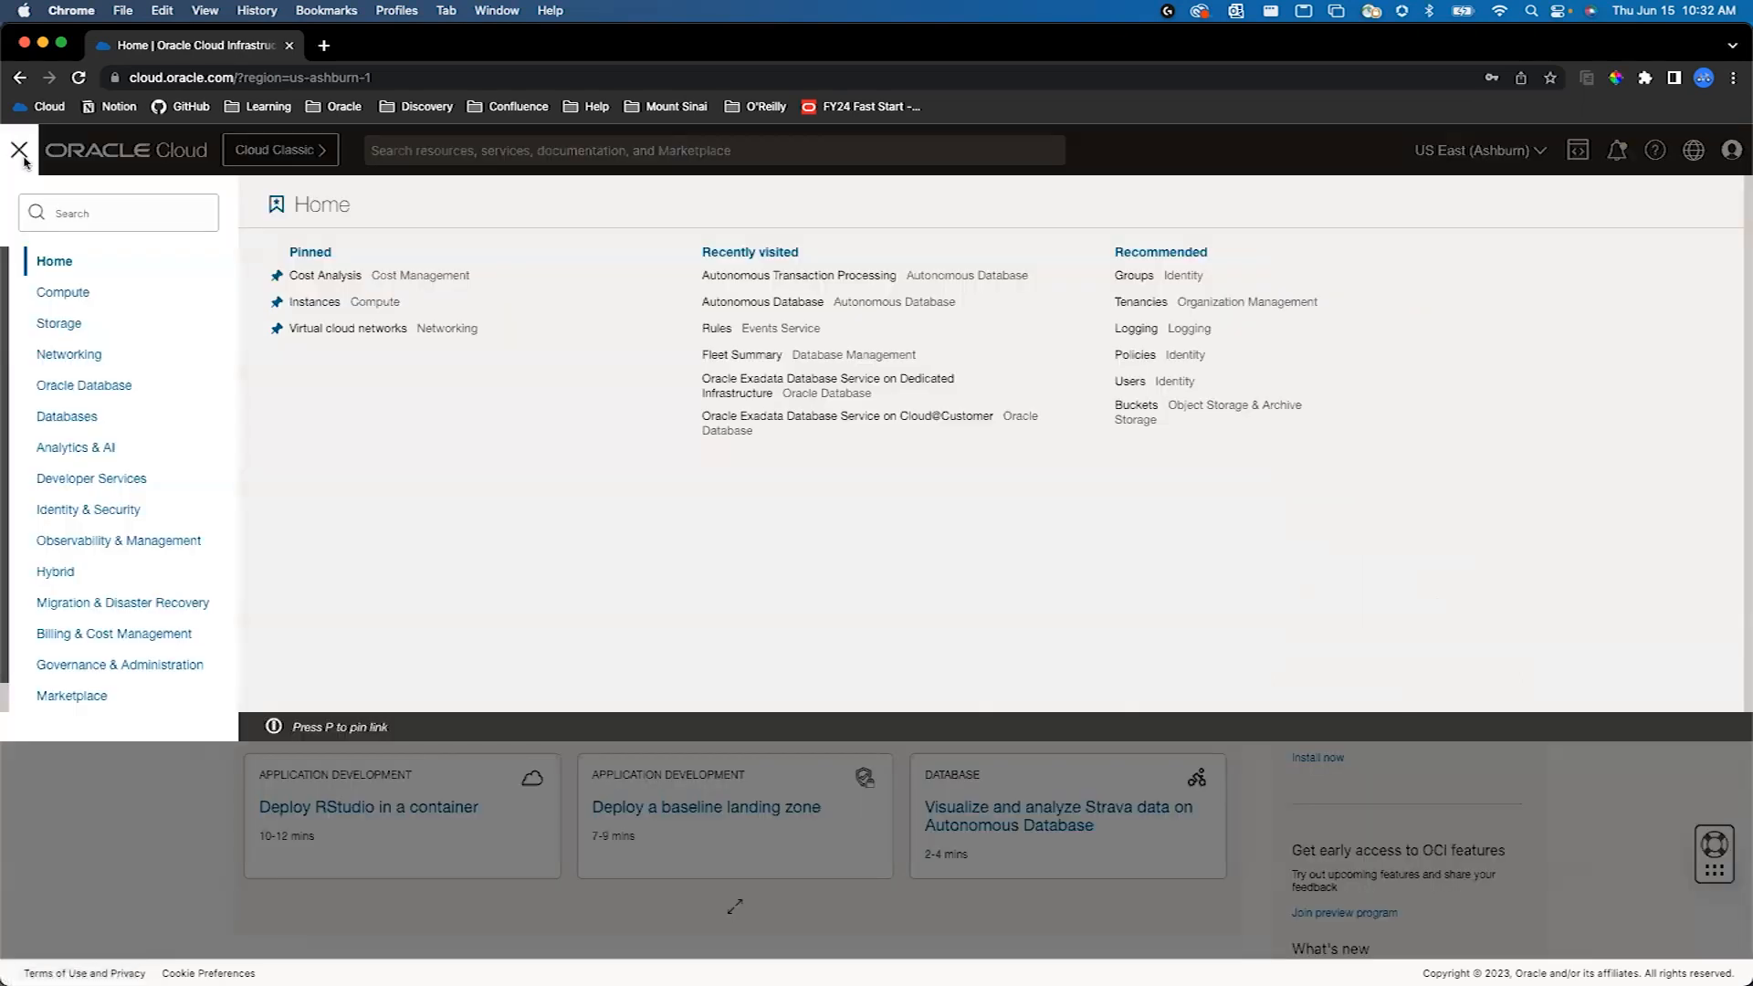
click(107, 384)
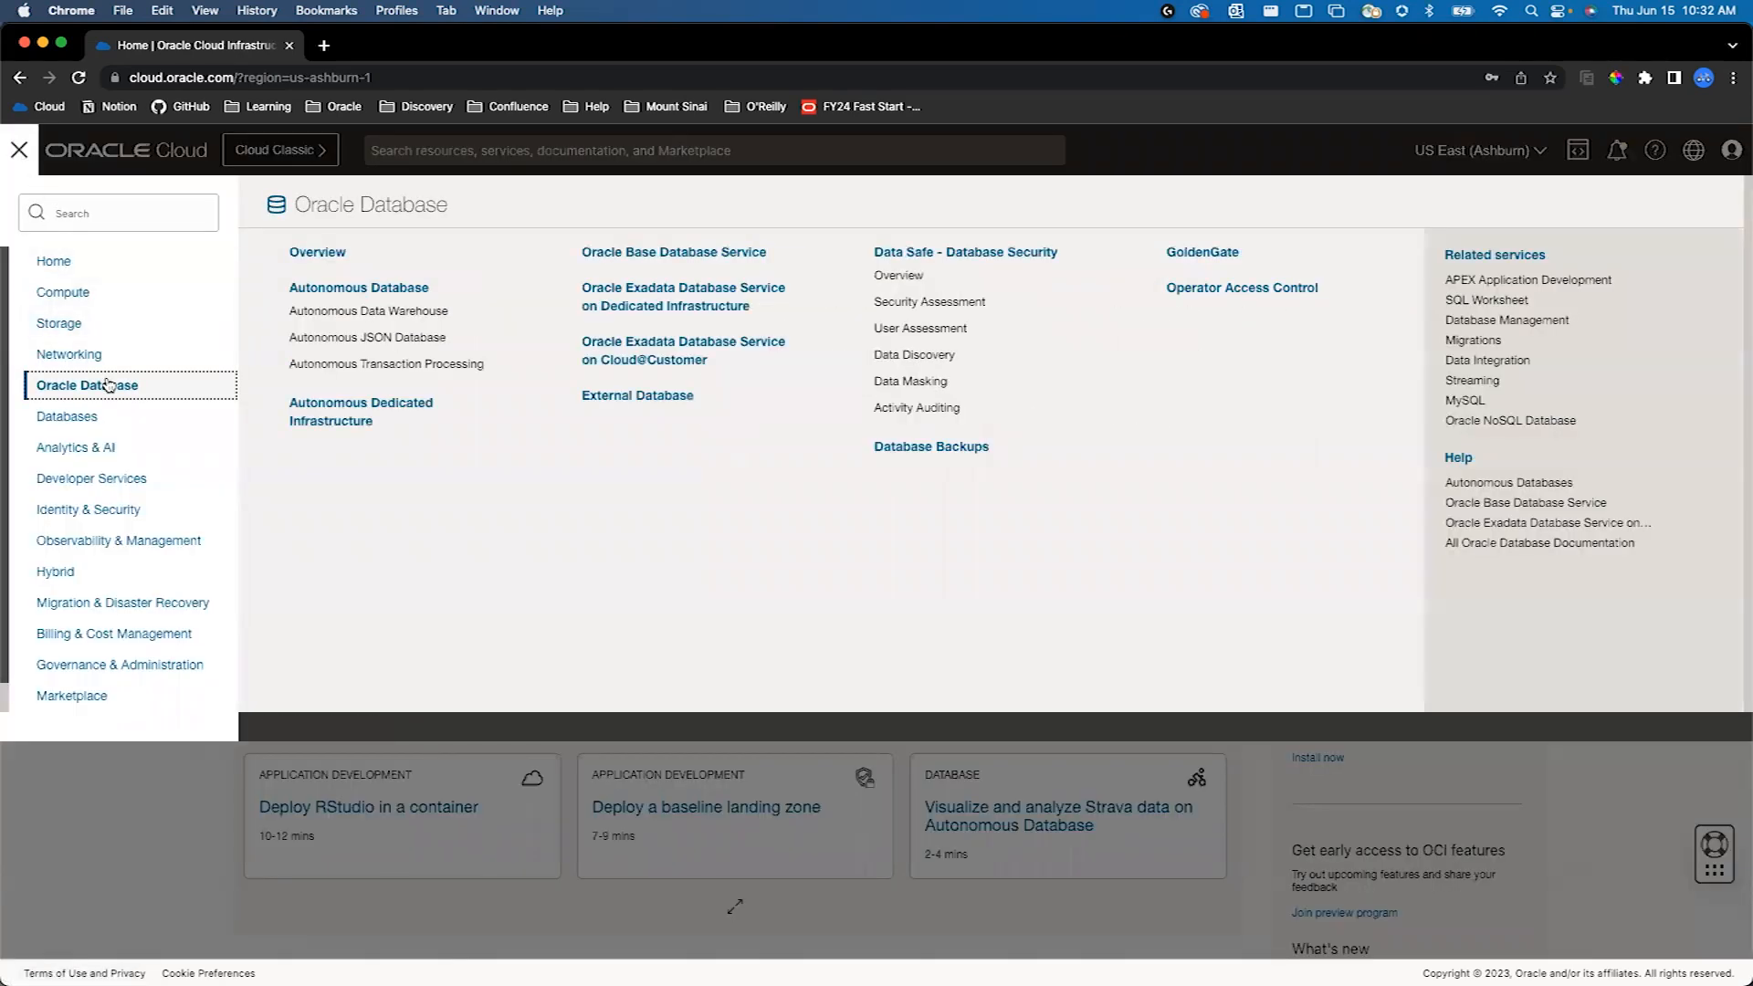
click(361, 290)
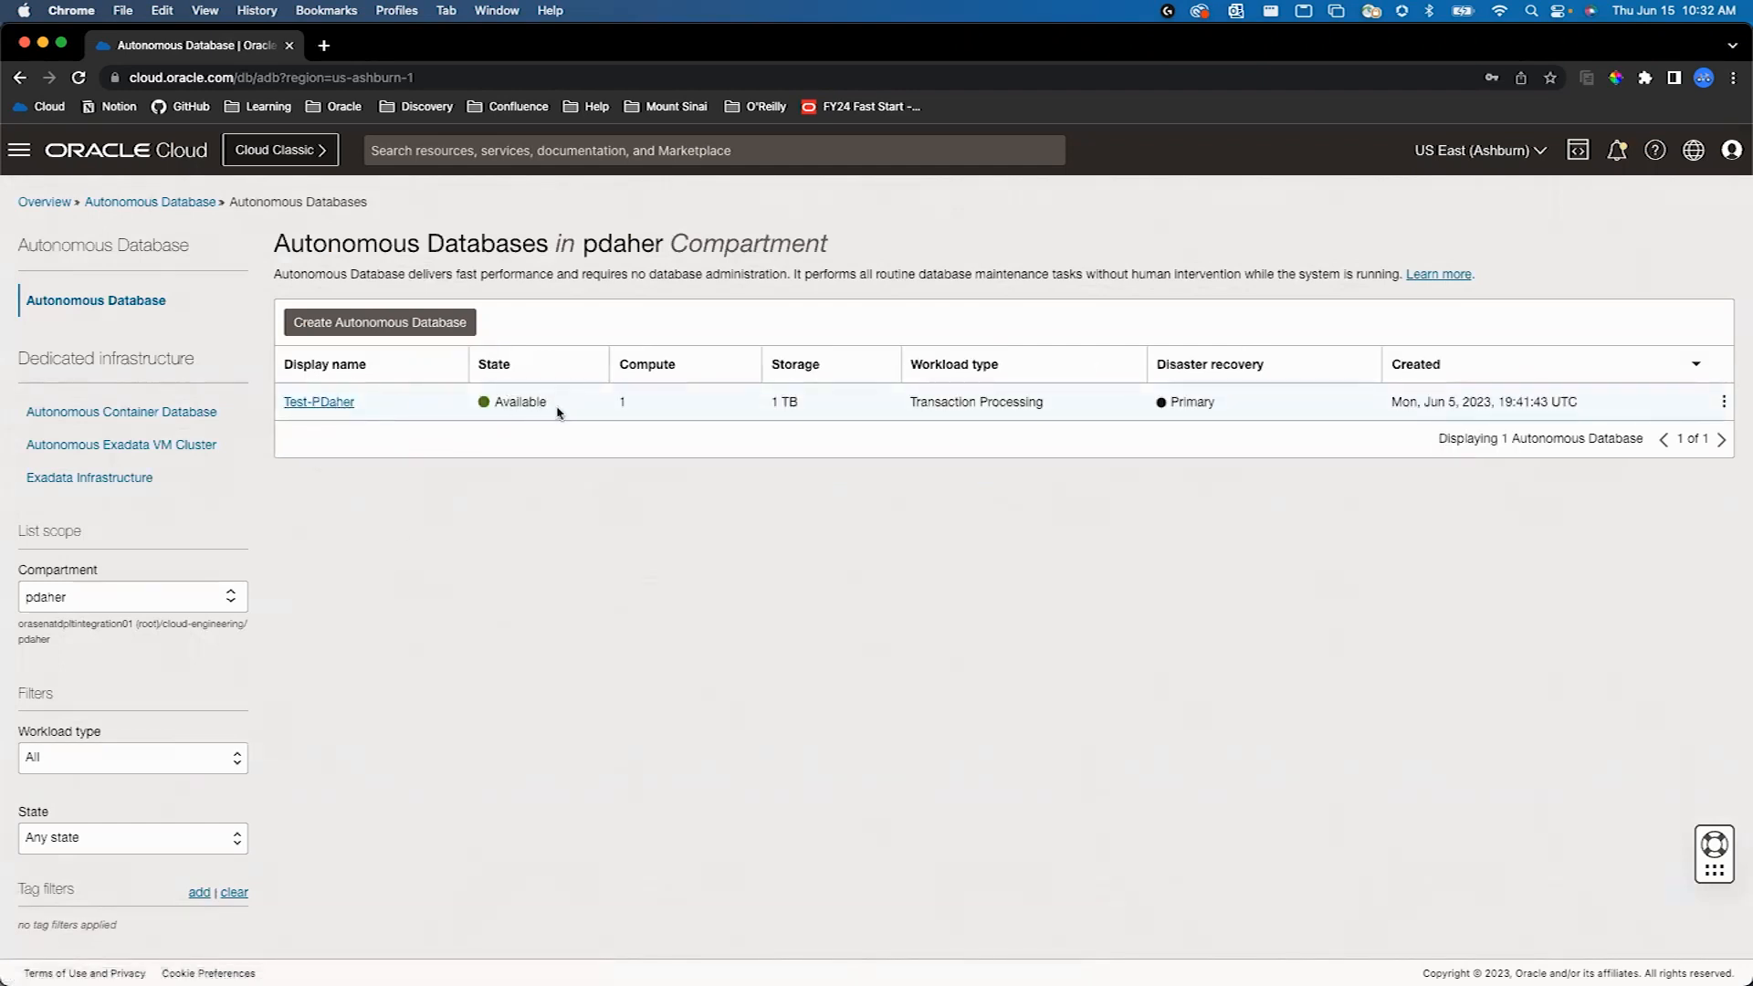
drag(494, 401, 521, 398)
- Start creating an Autonomous Database and review the workload, deployment, configuration, administrator credential and network access options
click(337, 324)
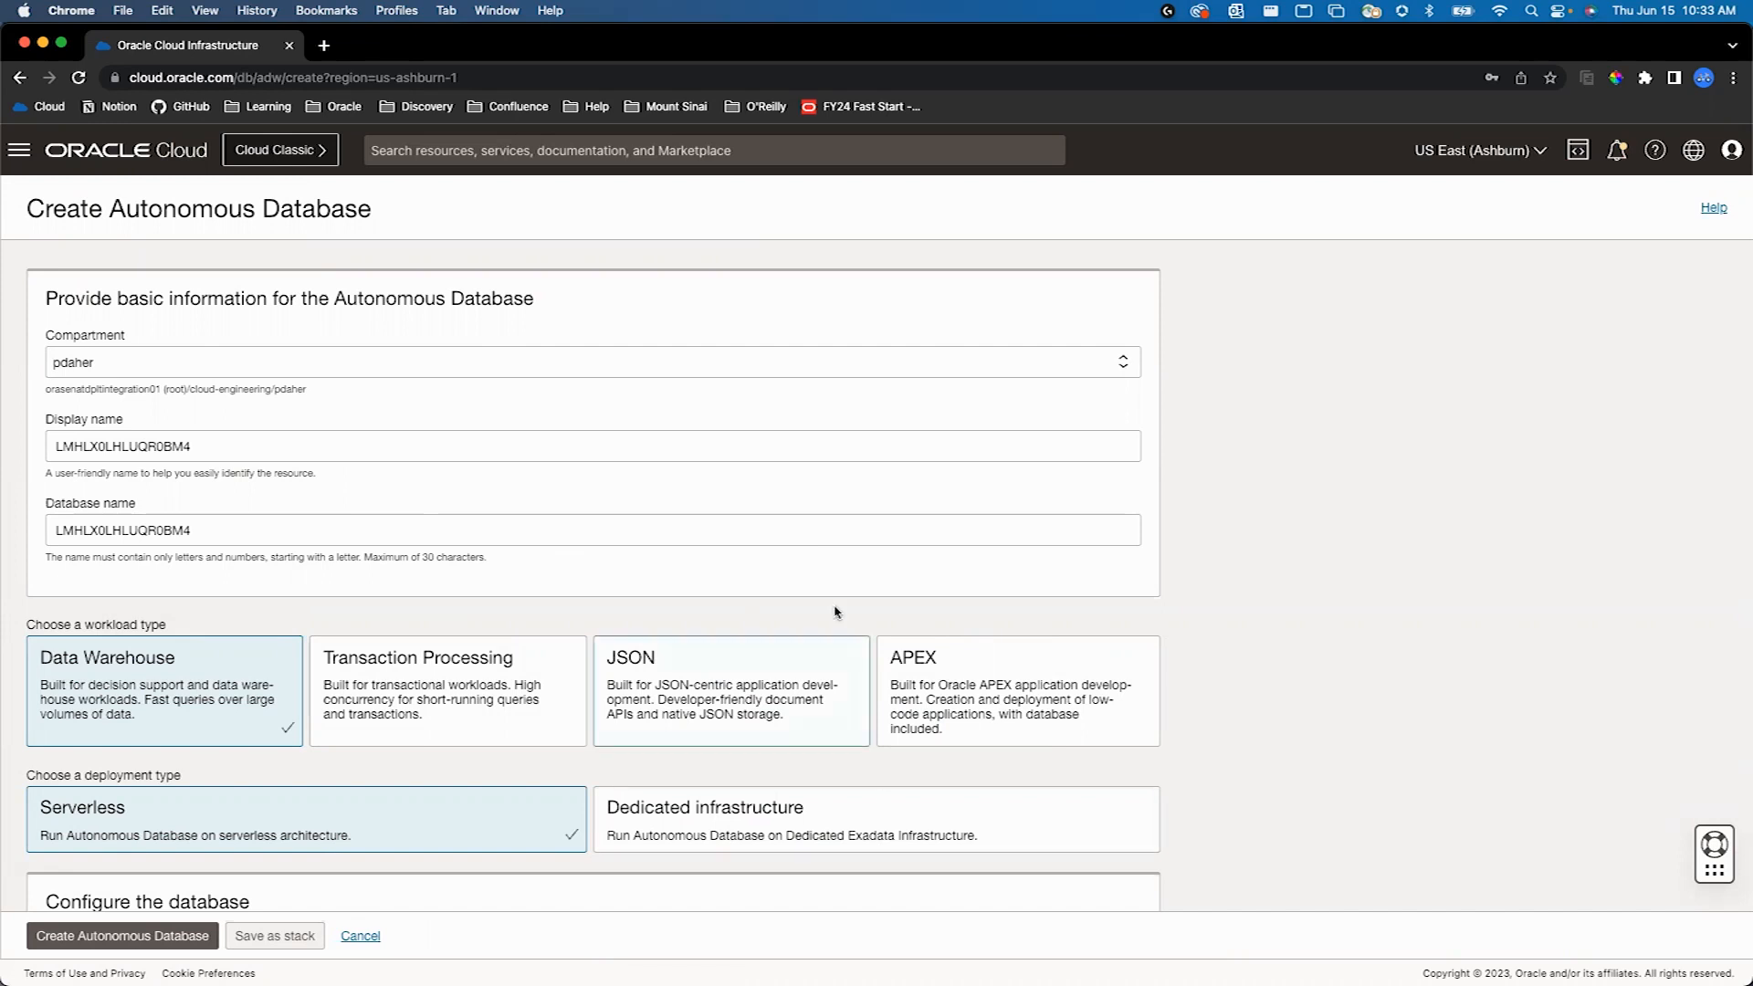
scroll(744, 685, down, 3)
scroll(744, 683, down, 1)
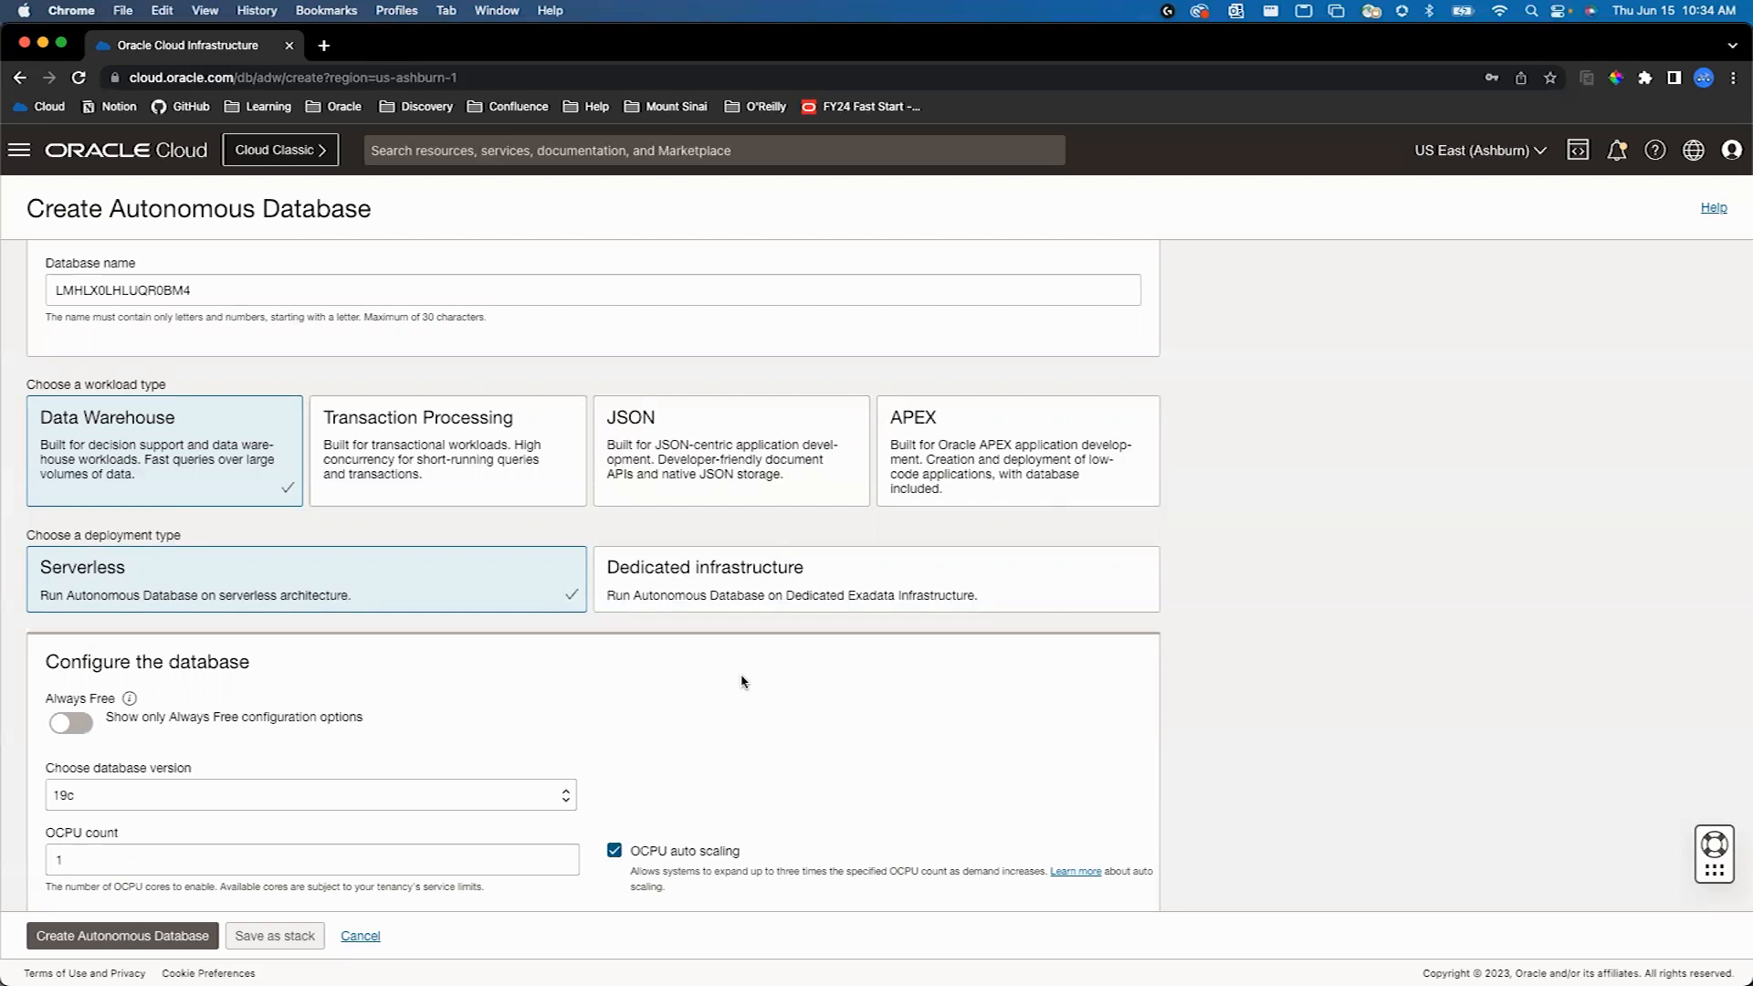
scroll(775, 589, down, 1)
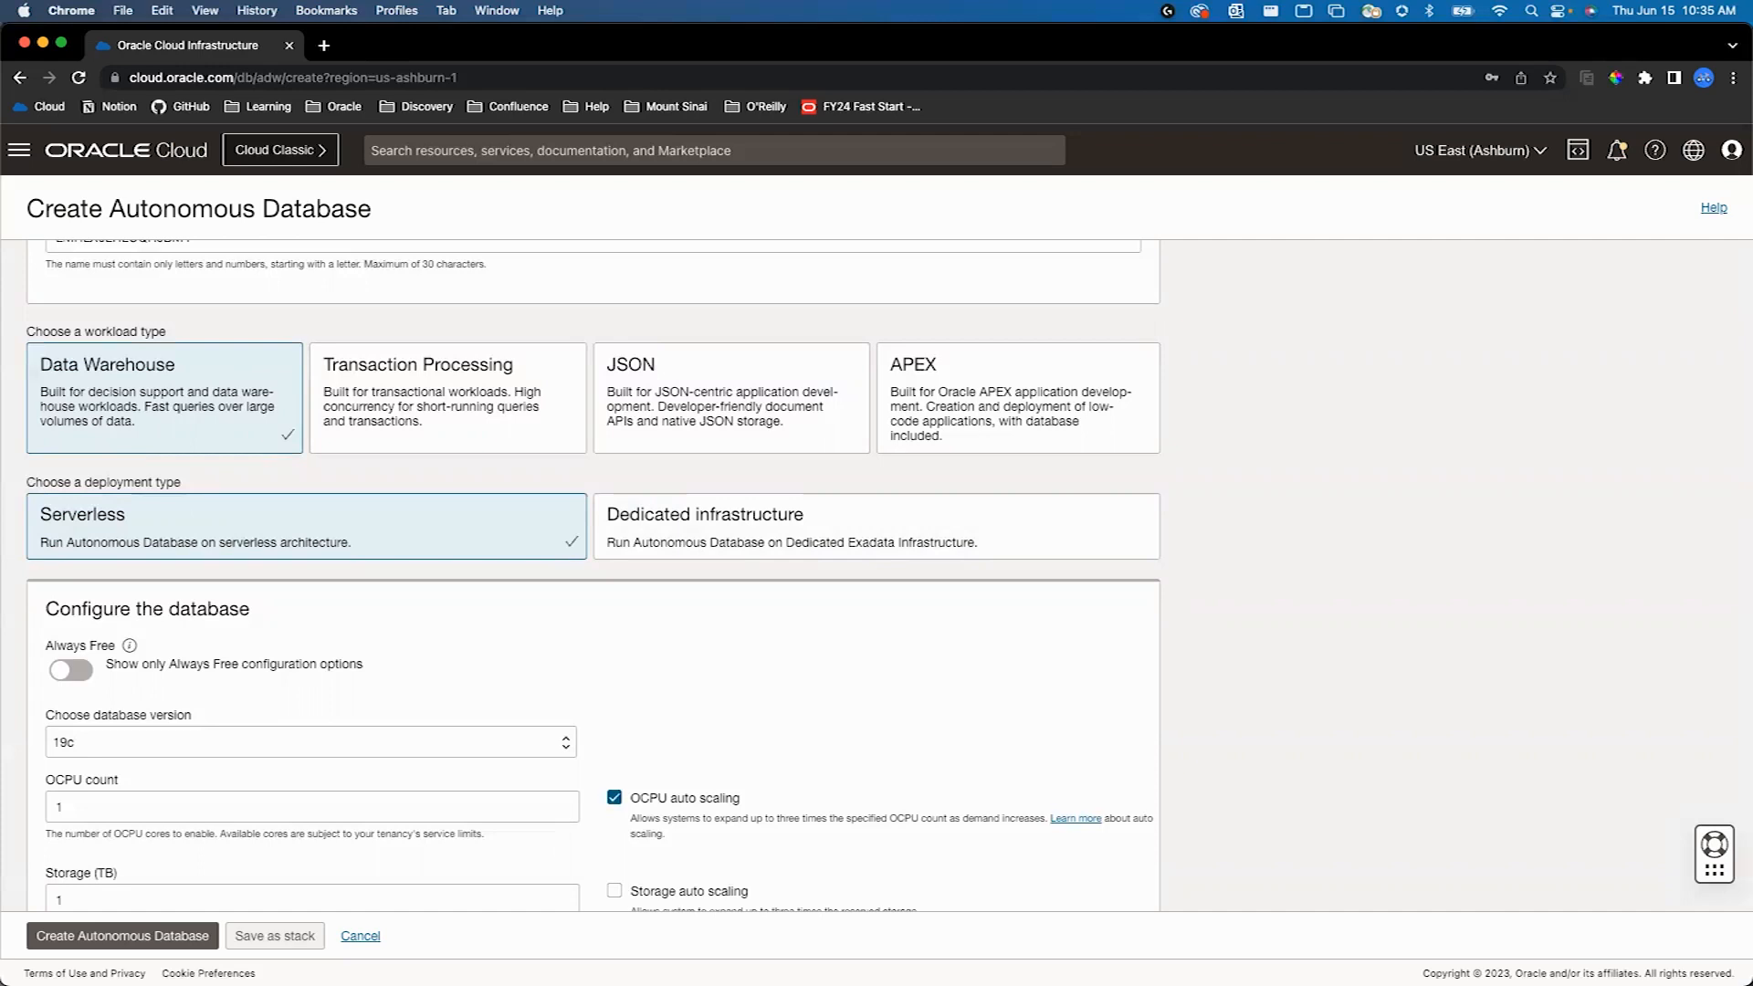
scroll(715, 630, down, 5)
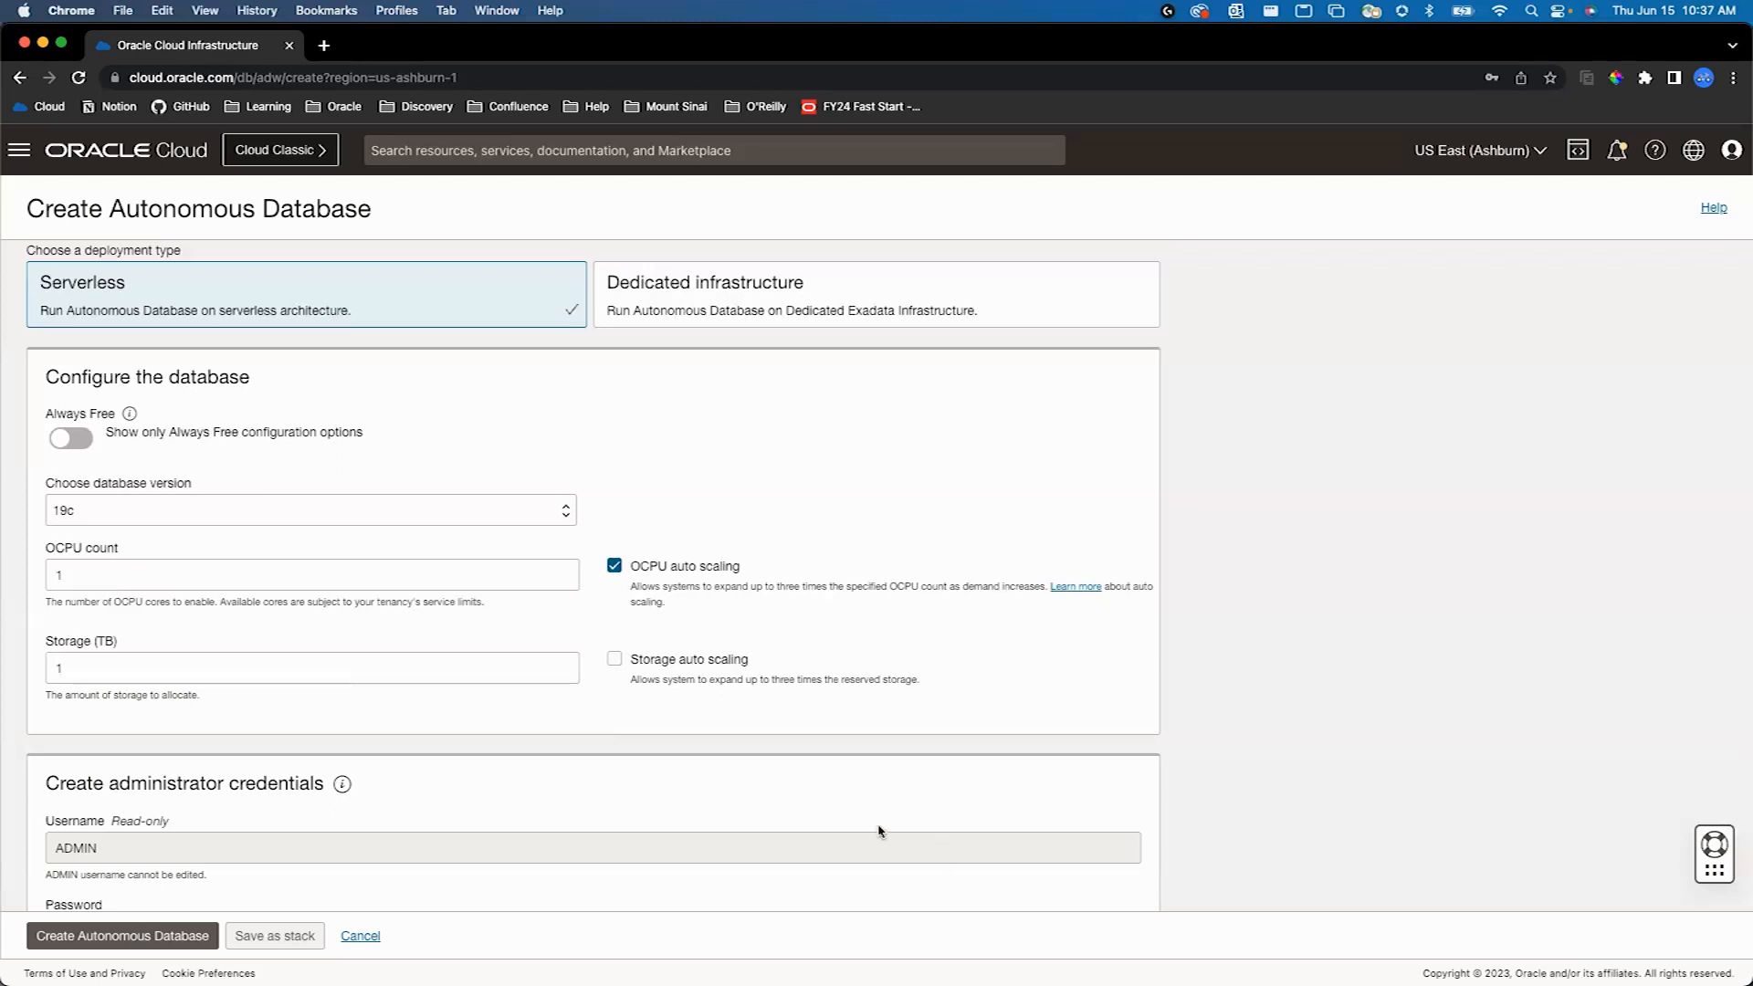
scroll(880, 826, down, 4)
scroll(880, 818, down, 1)
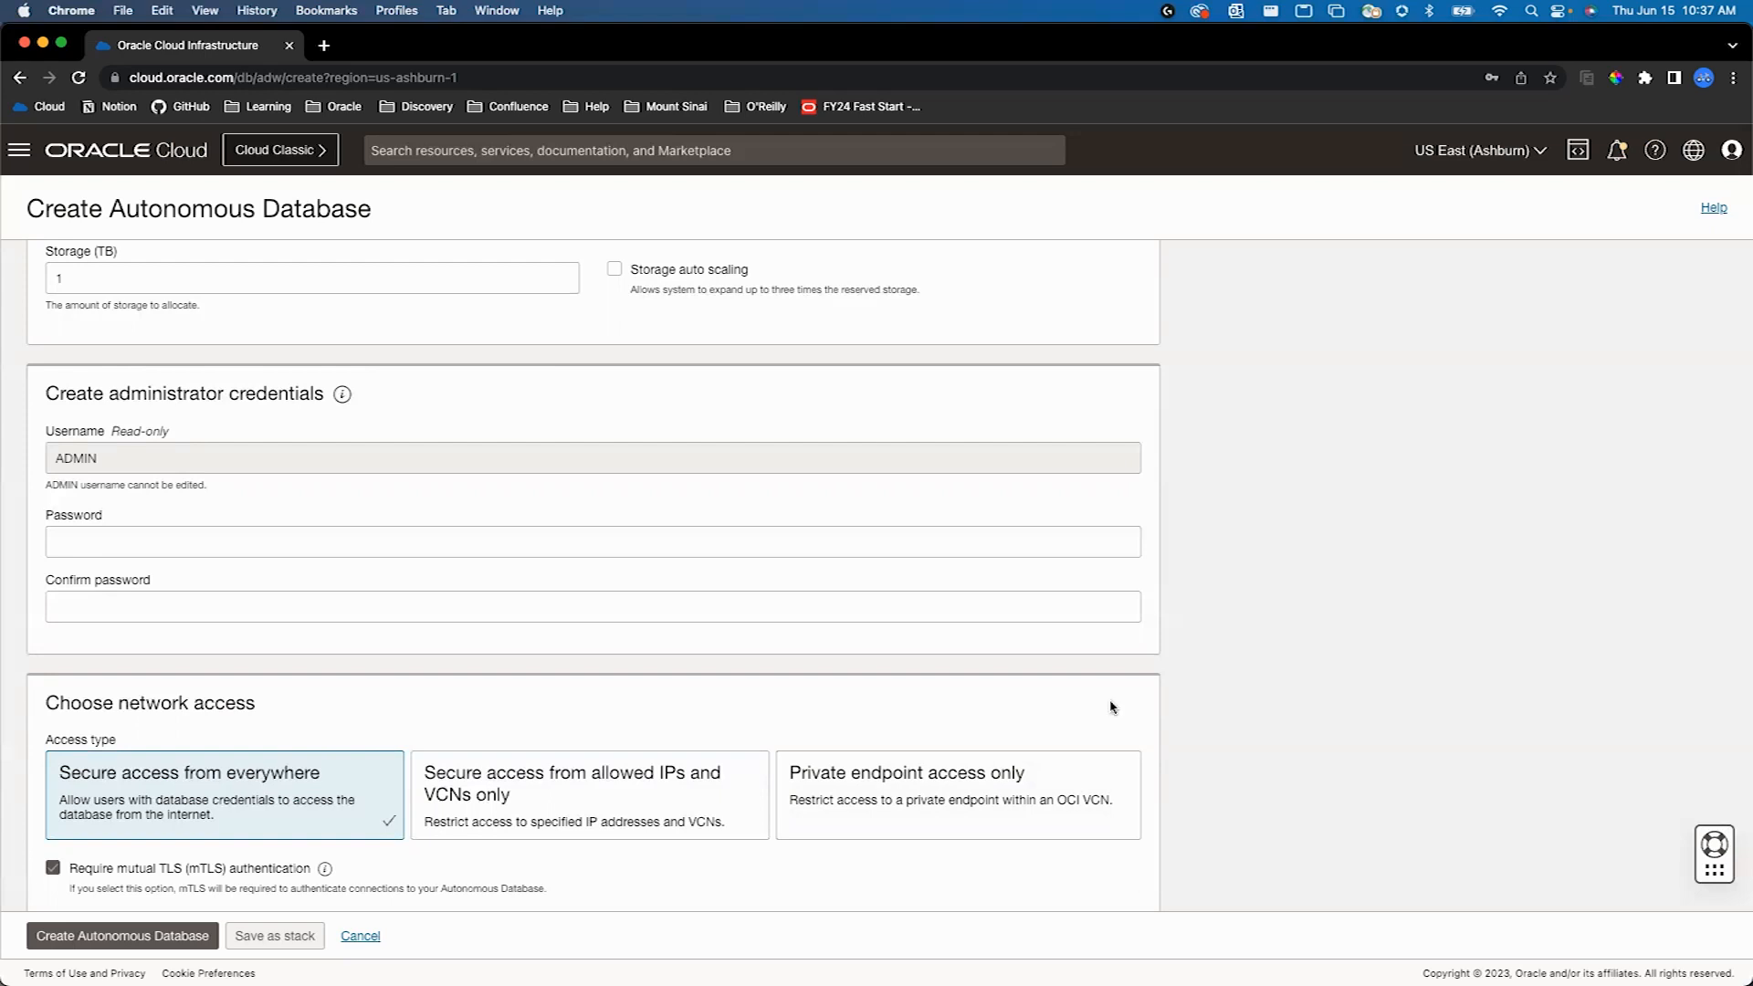
scroll(879, 655, down, 3)
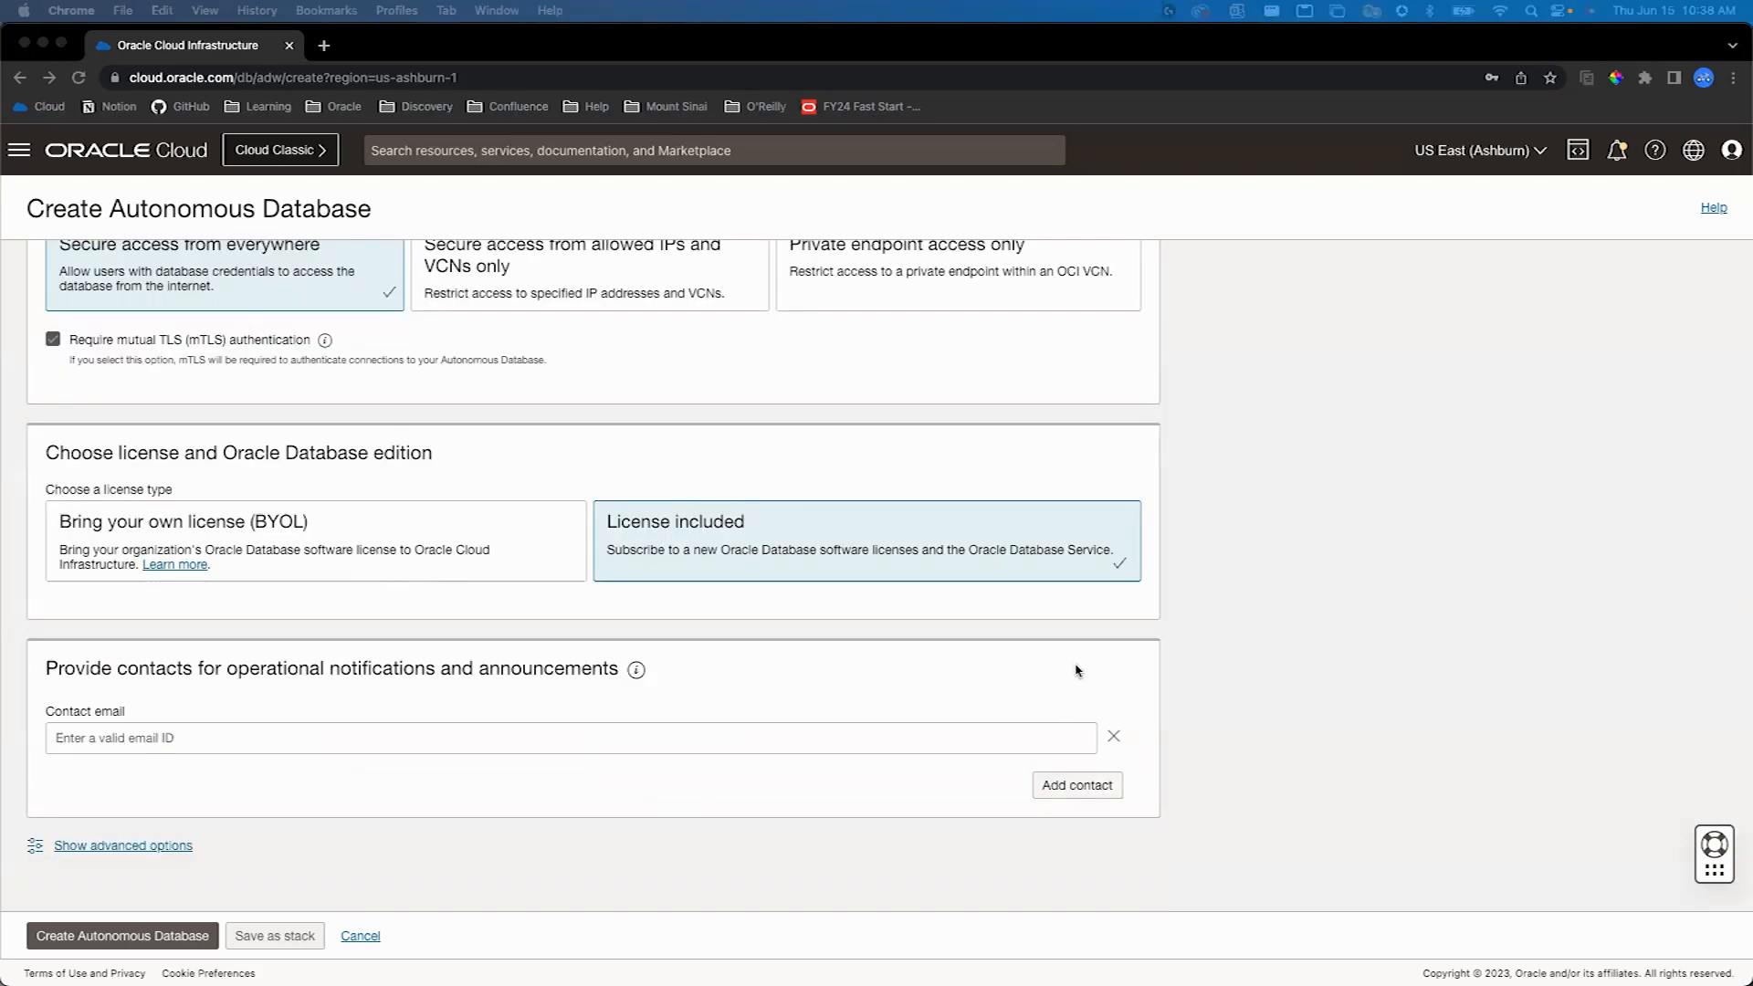
- Review the license, contact and advanced encryption key options for the new database, and cancel its creation
scroll(1073, 665, up, 1)
scroll(1069, 661, down, 1)
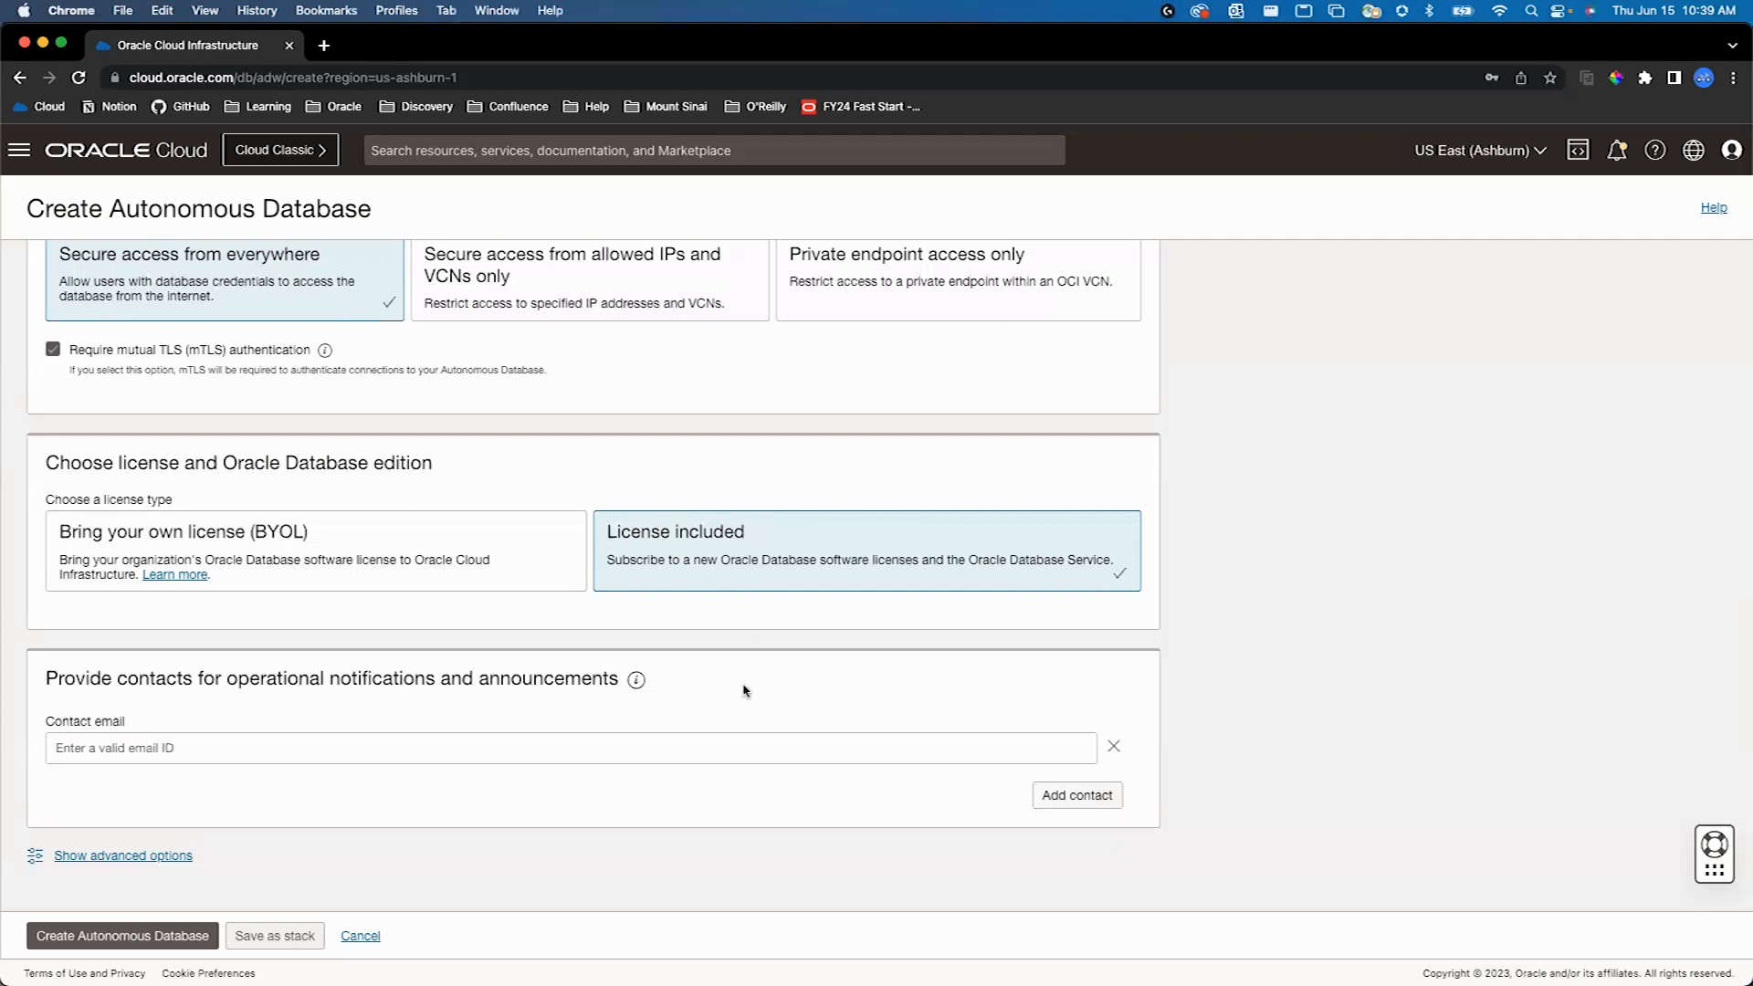
scroll(743, 688, down, 1)
click(174, 858)
scroll(511, 648, down, 3)
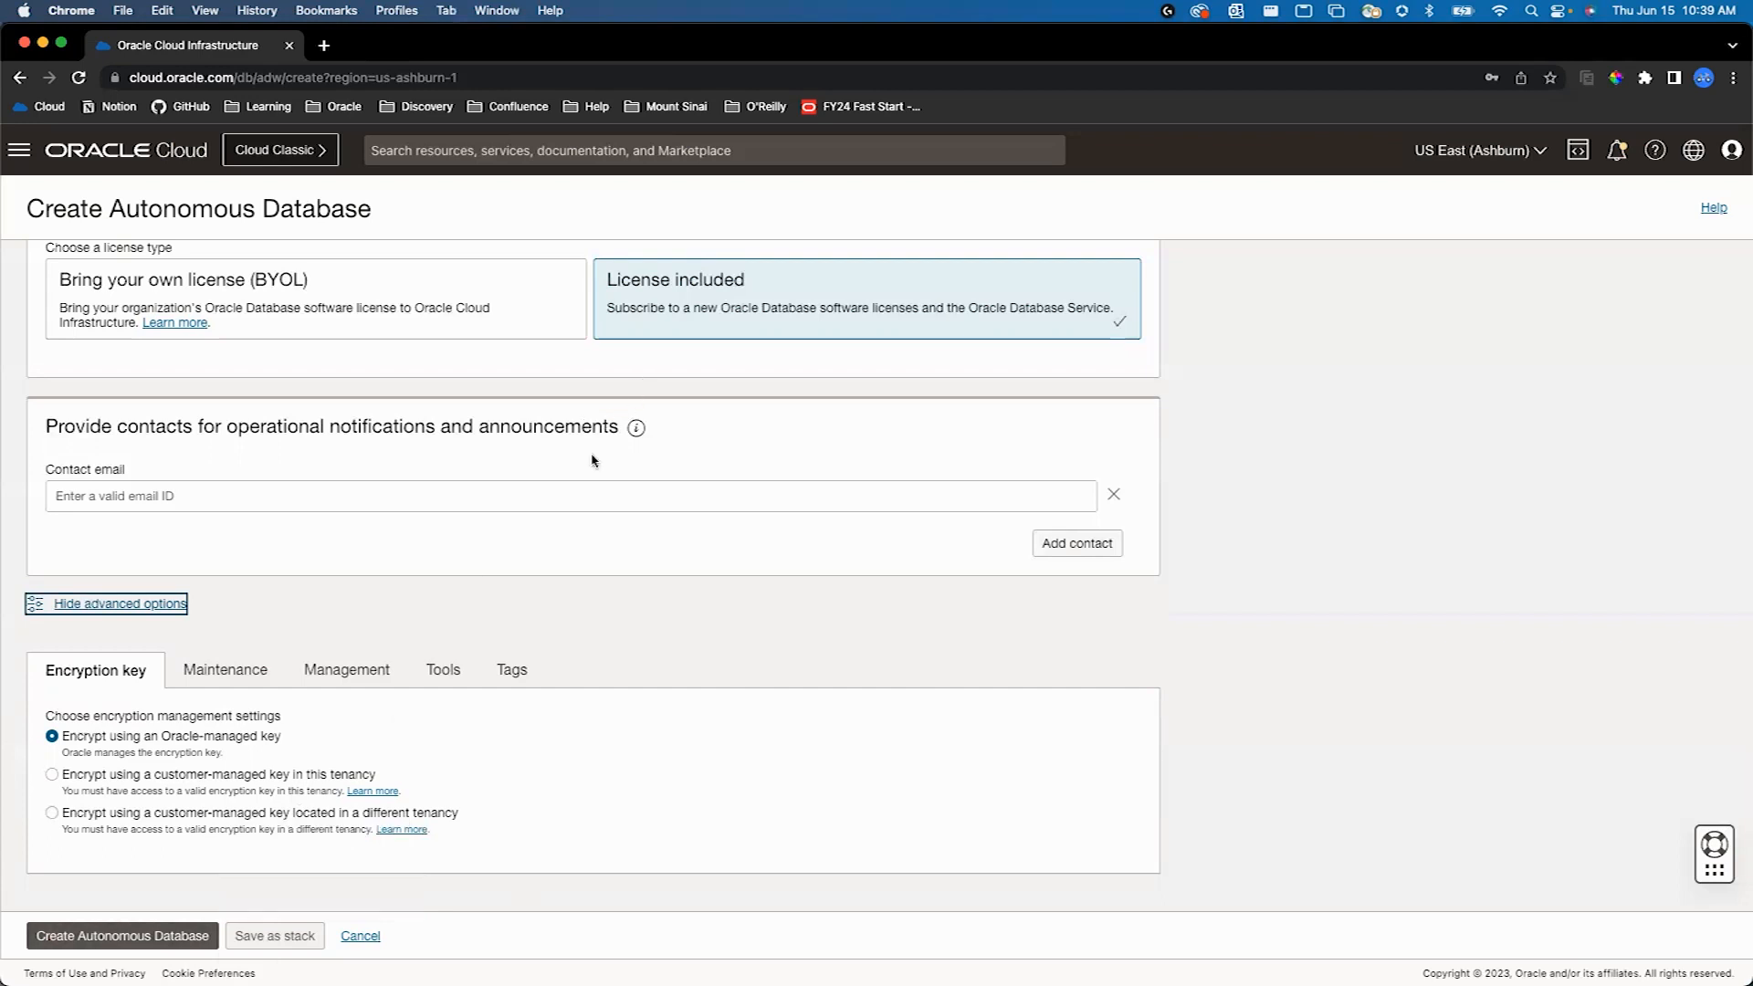
click(352, 936)
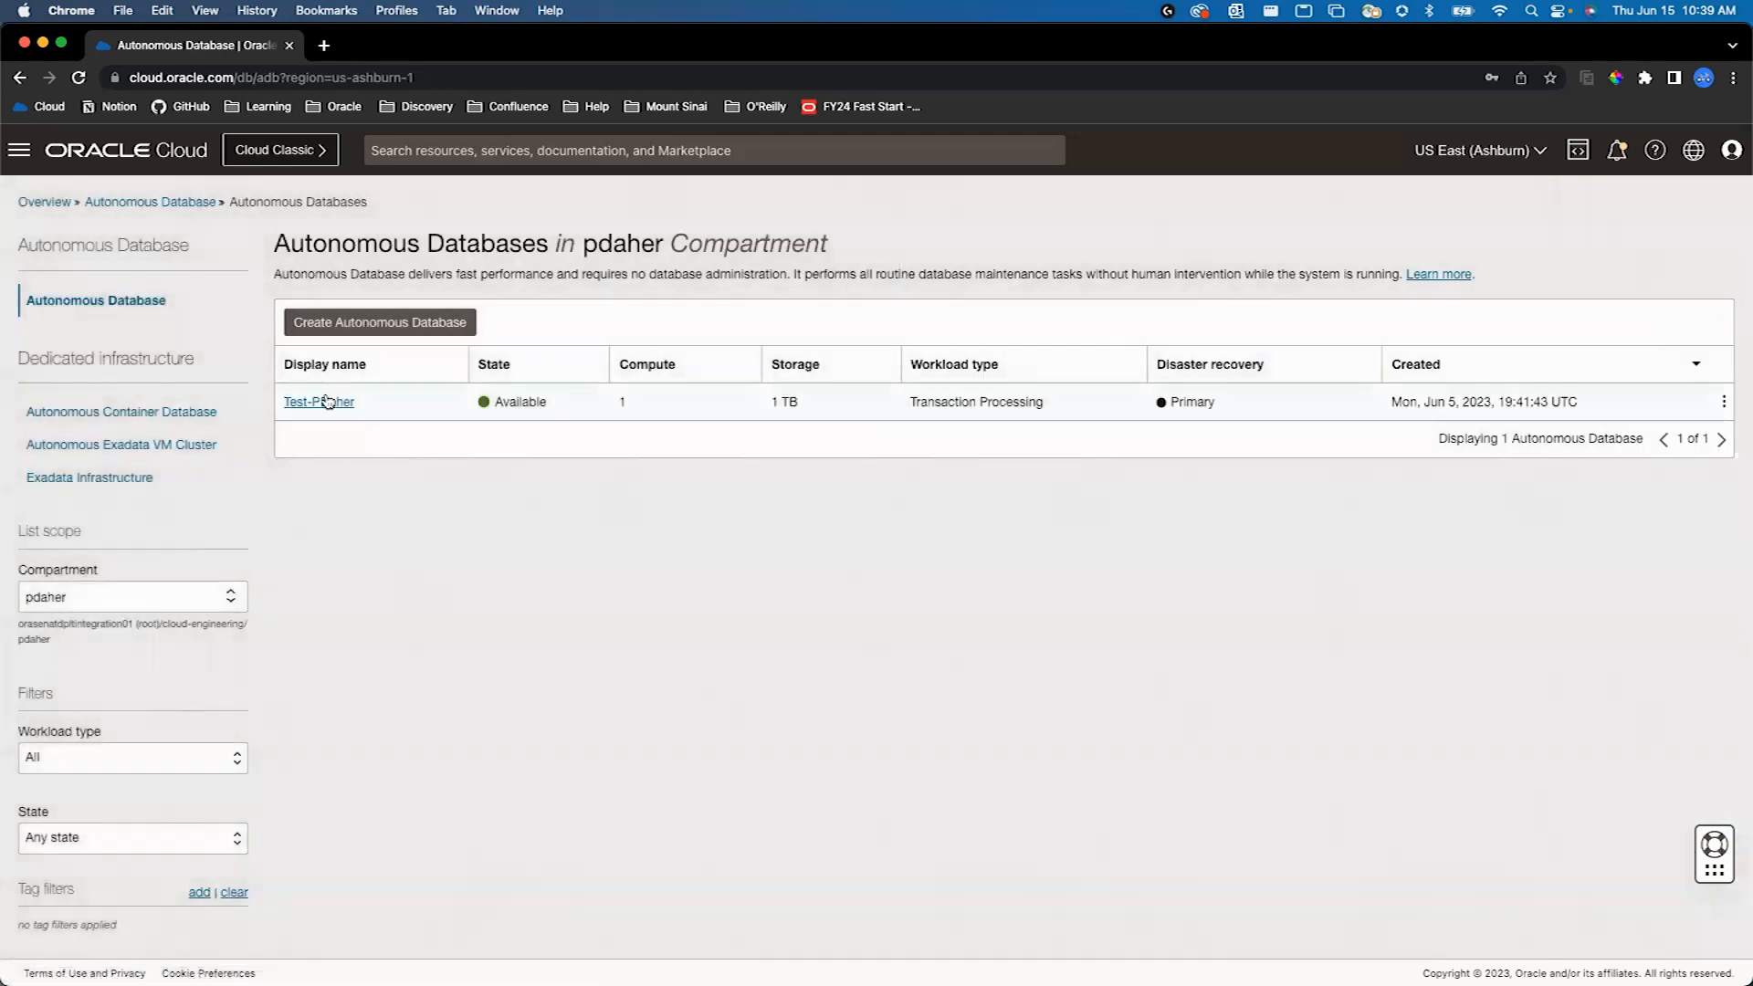
- Open the existing Transaction Processing database's details to show its full OCID and the additional management actions
click(325, 403)
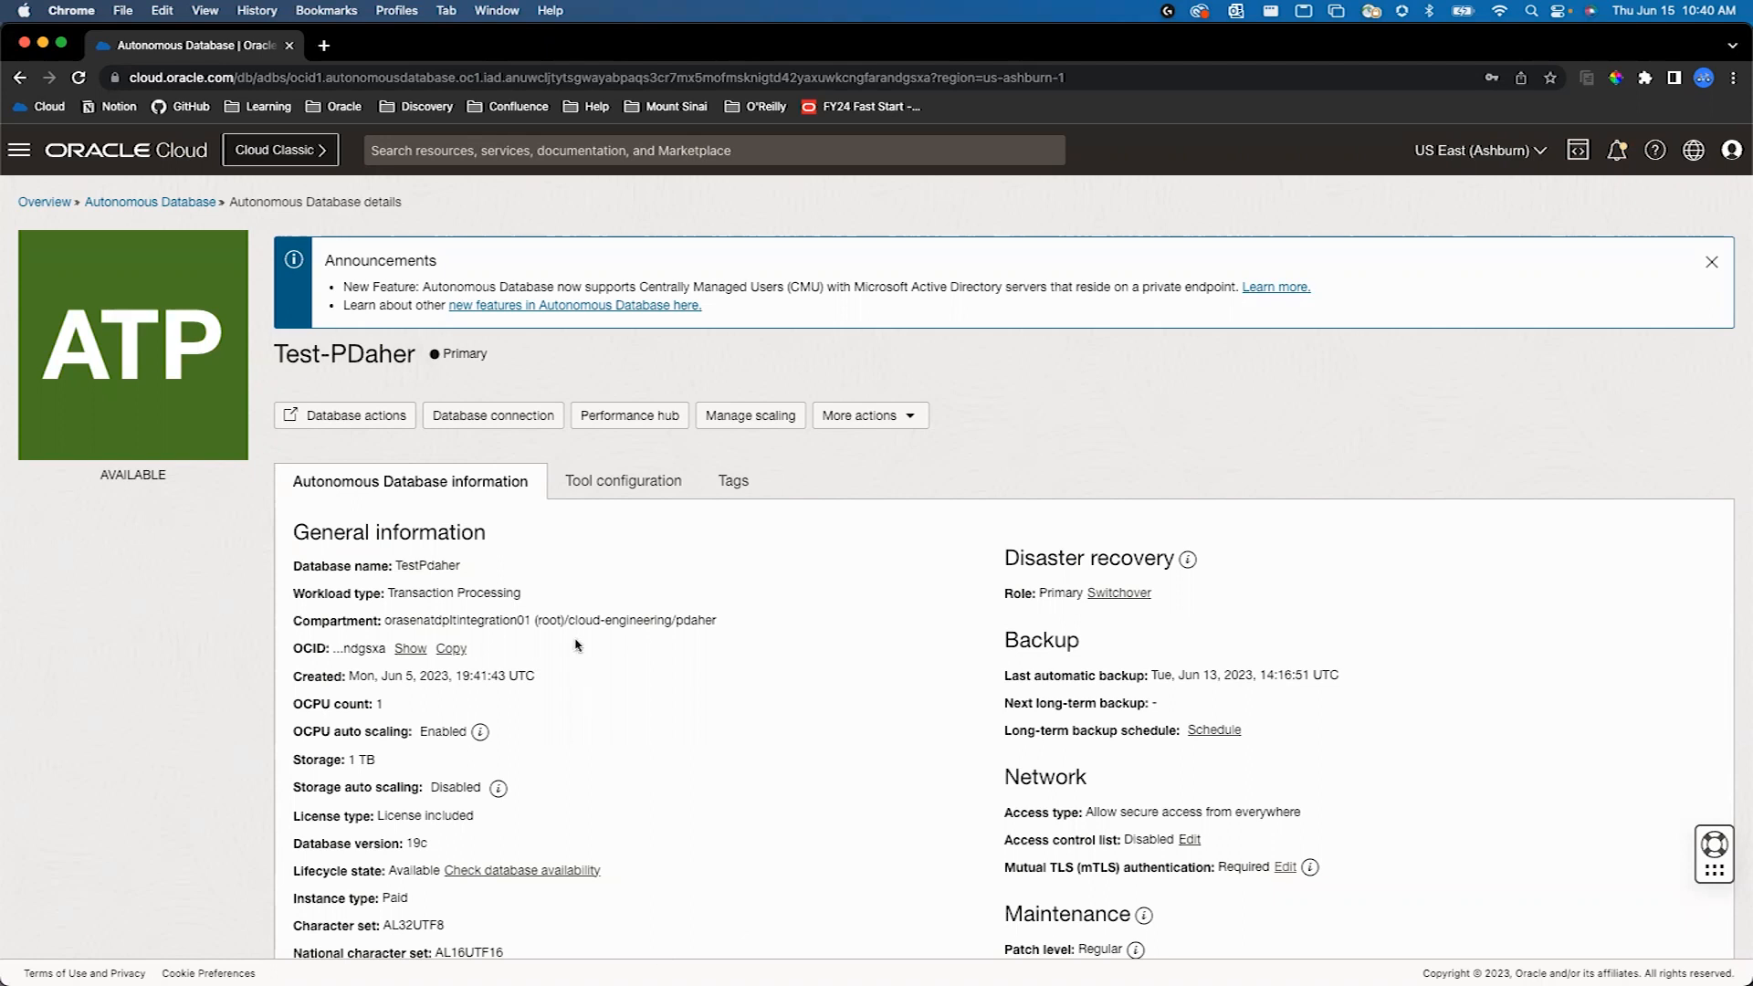
click(407, 648)
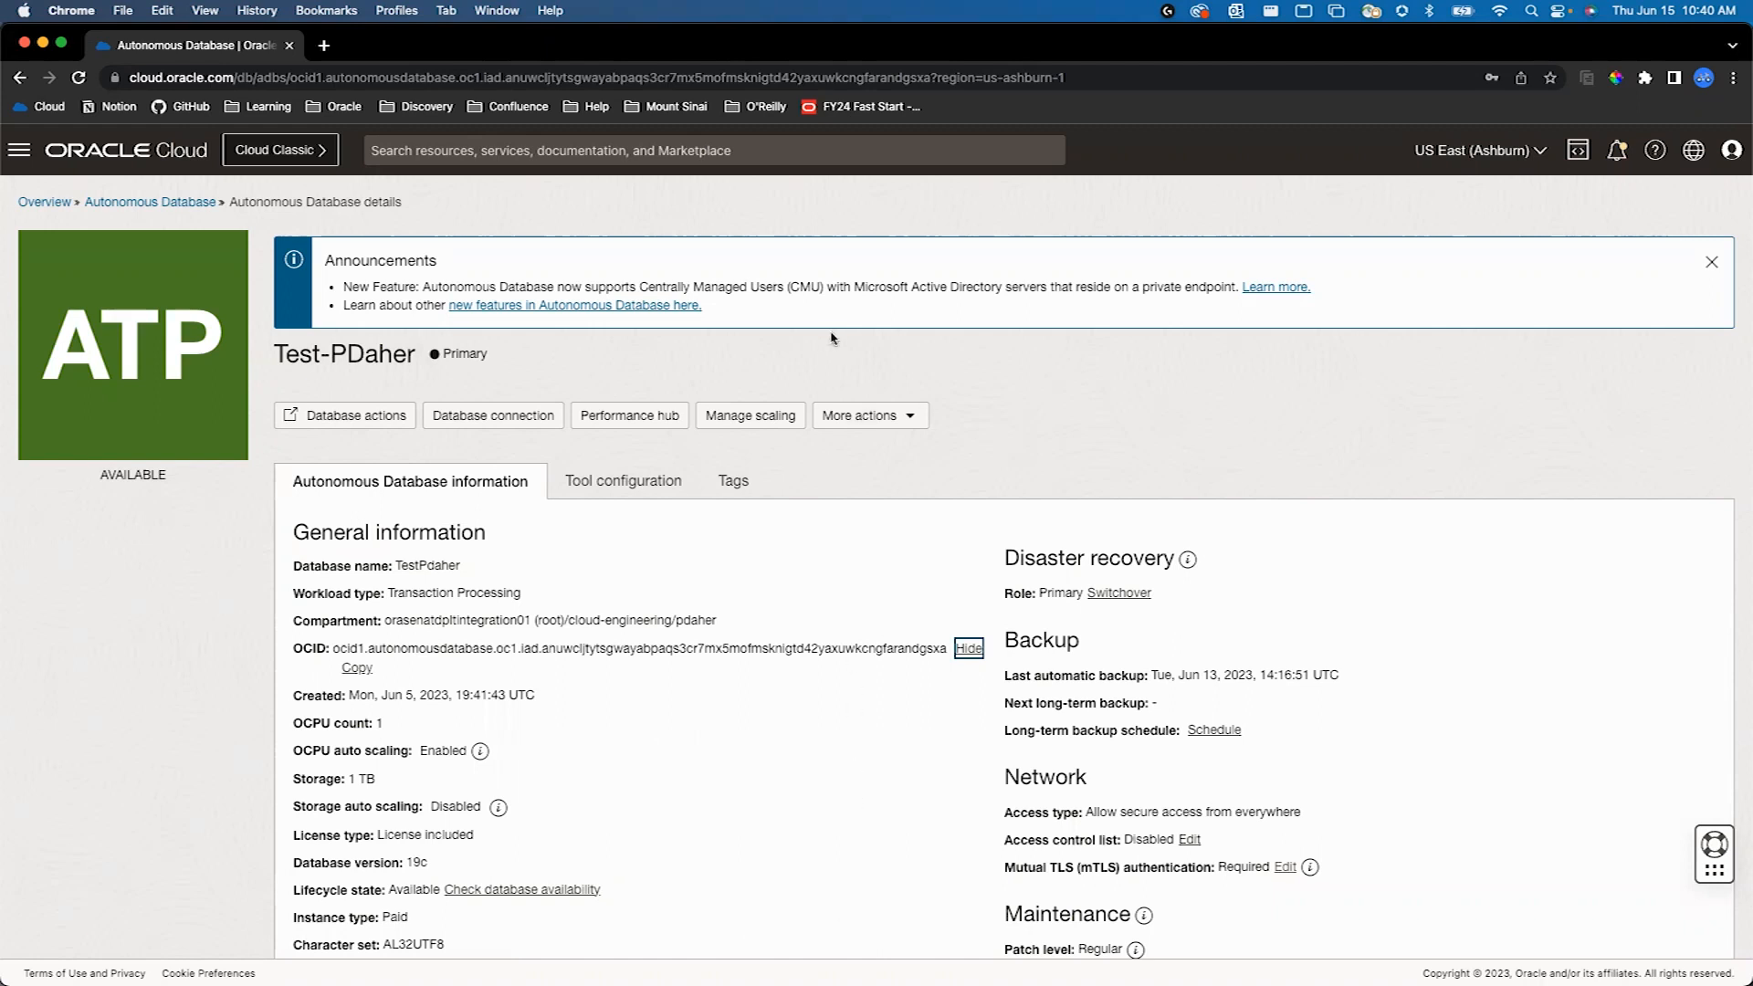
click(882, 416)
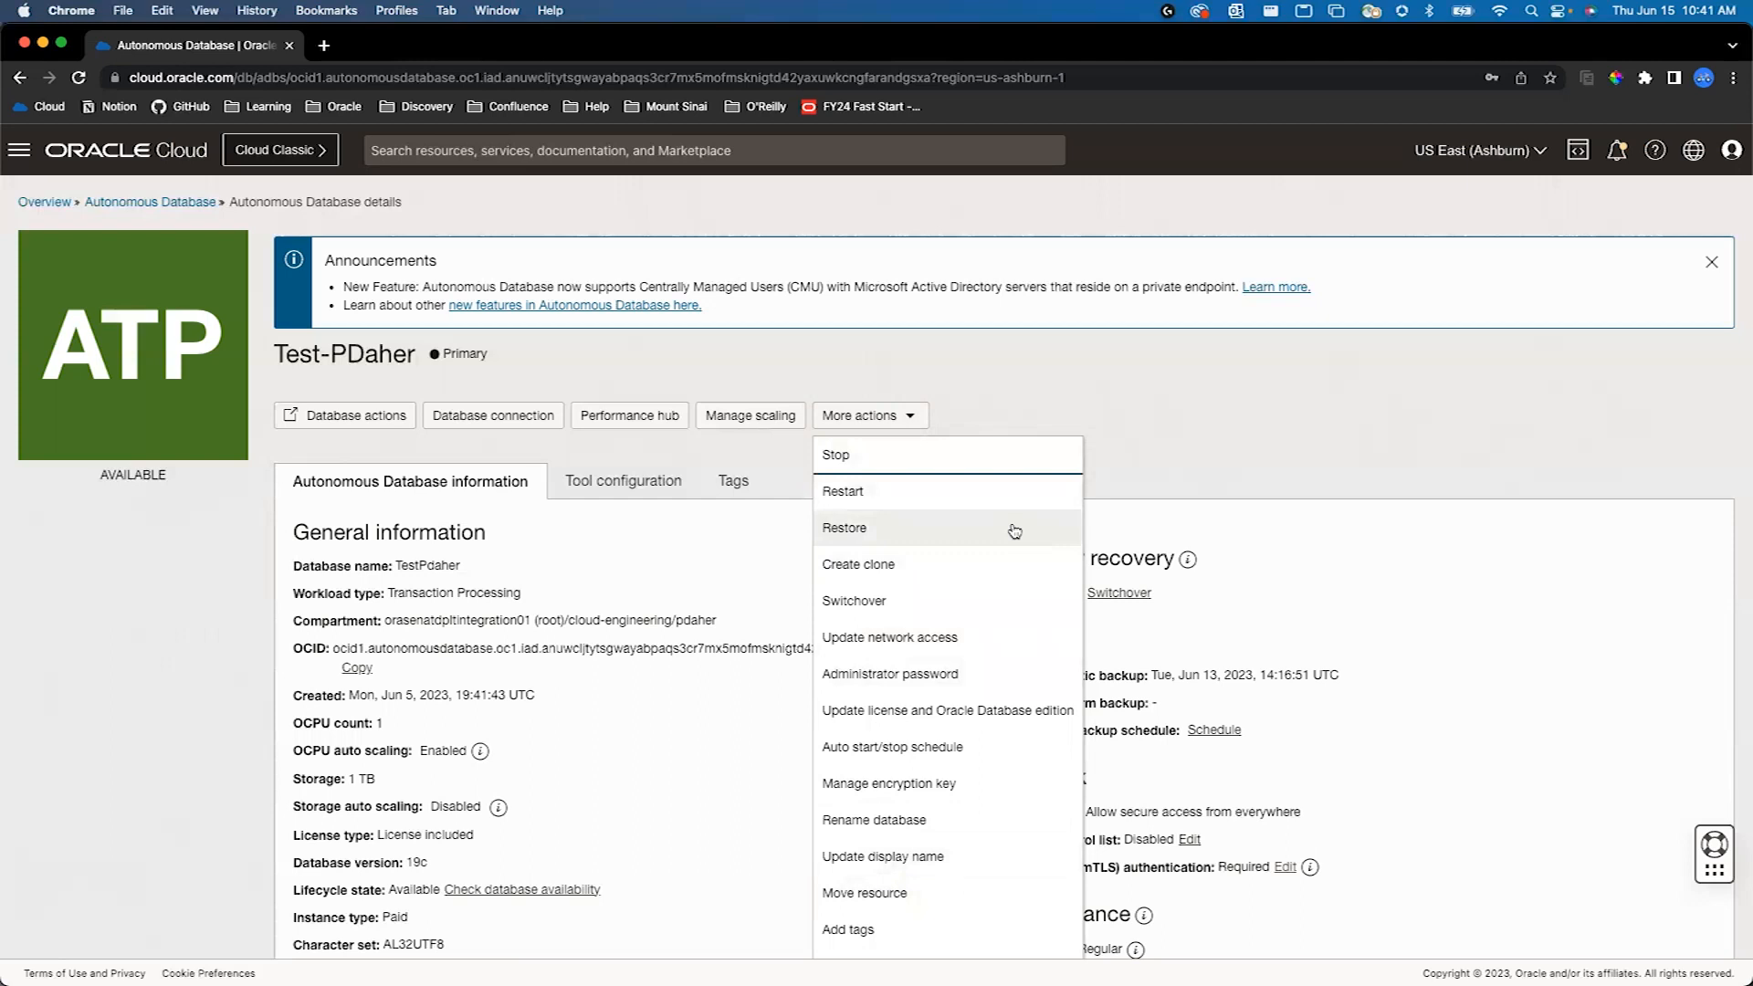
click(1246, 482)
- Examine the database's metrics charts and its Performance Hub activity, and return to the database details
scroll(1080, 853, down, 10)
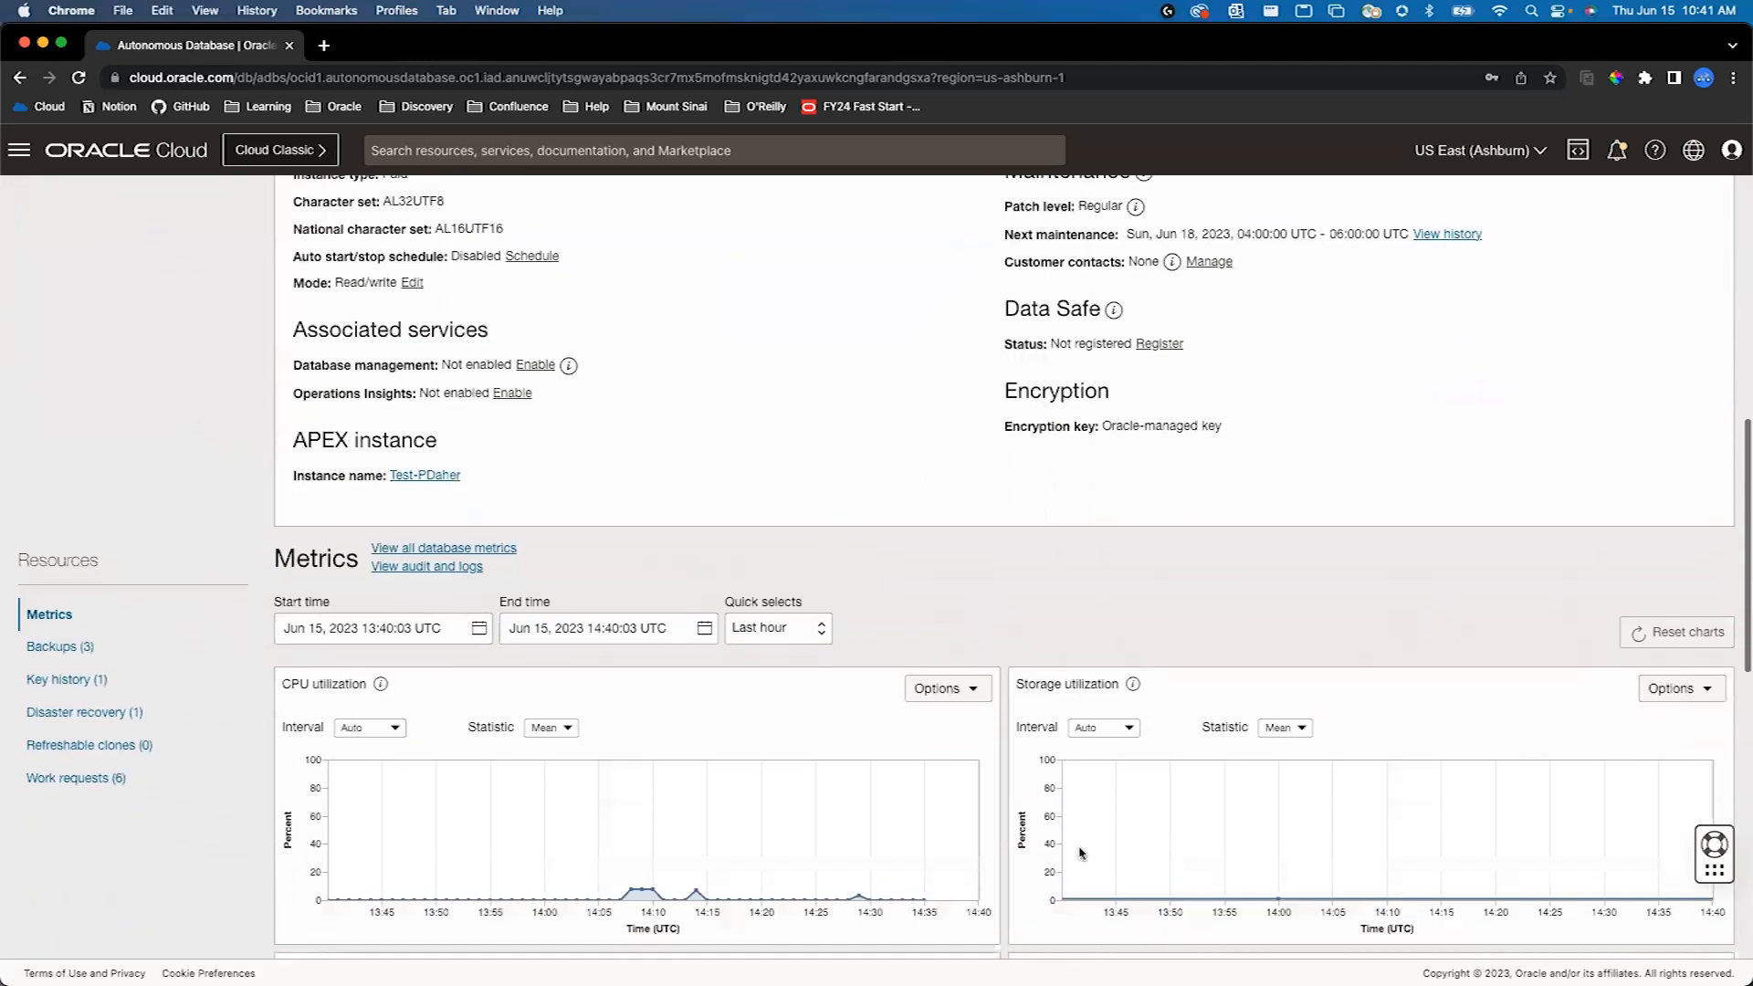
scroll(1080, 853, down, 3)
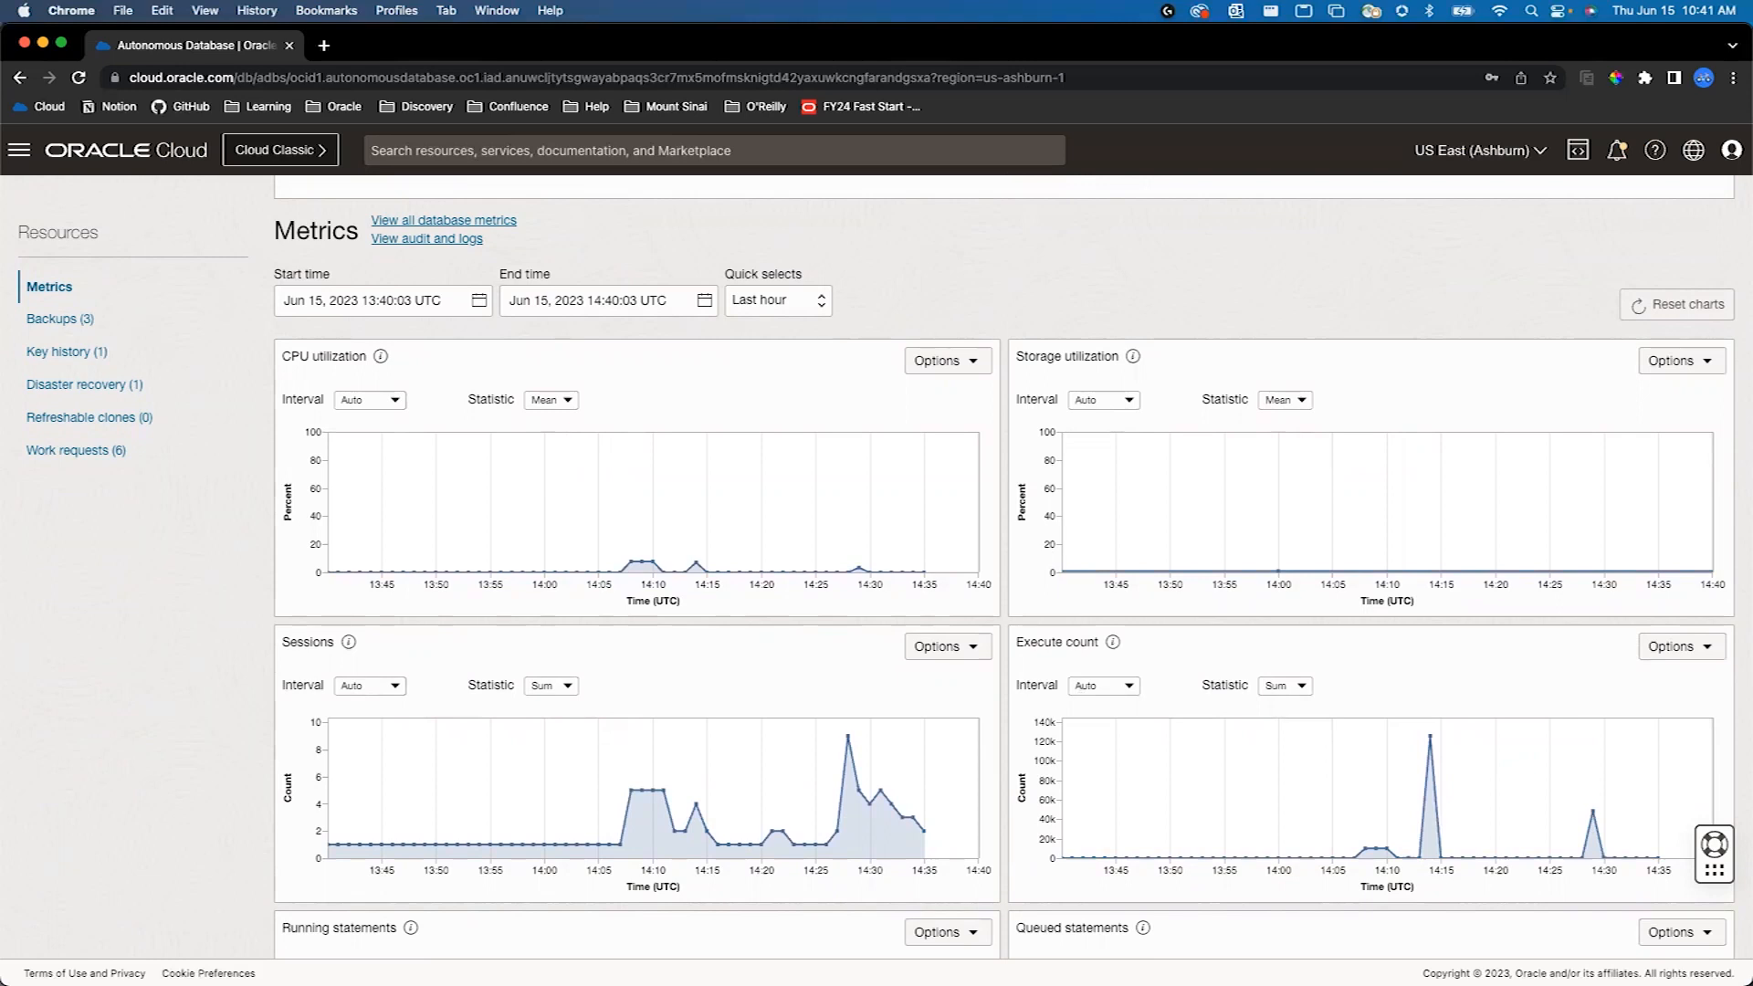
scroll(912, 620, up, 10)
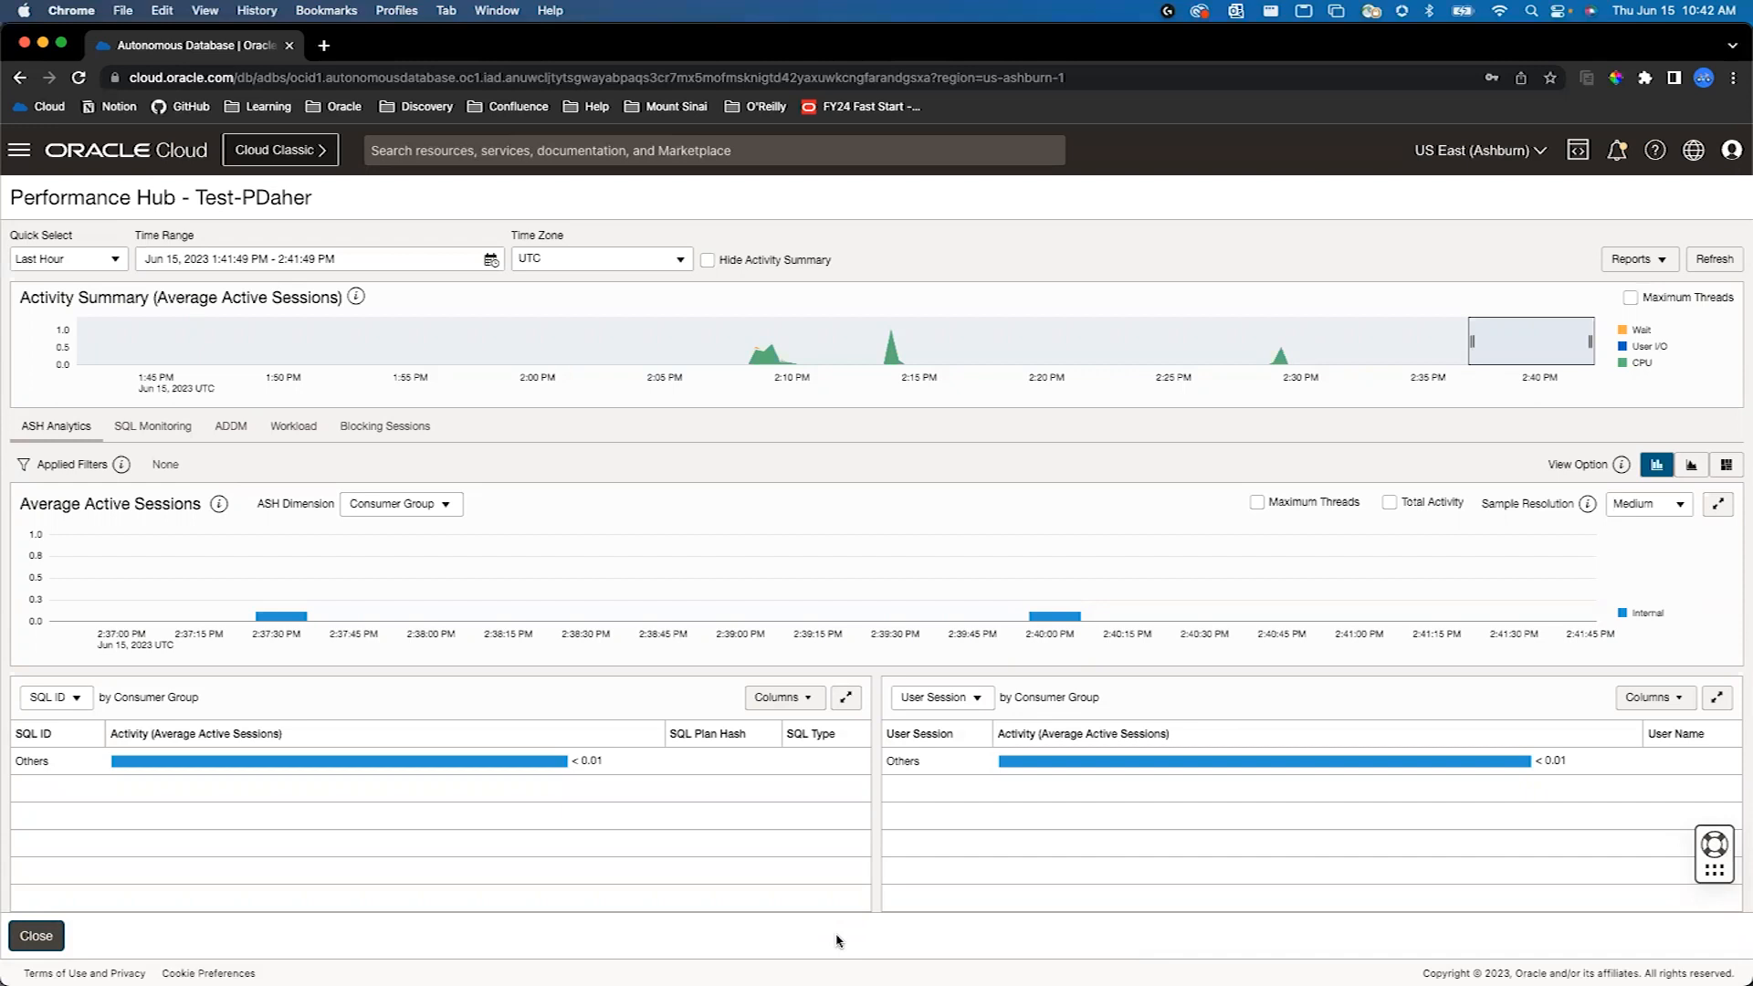
click(53, 937)
- Review the database's OCPU and storage scaling settings, and close them without applying changes
click(751, 416)
click(1300, 938)
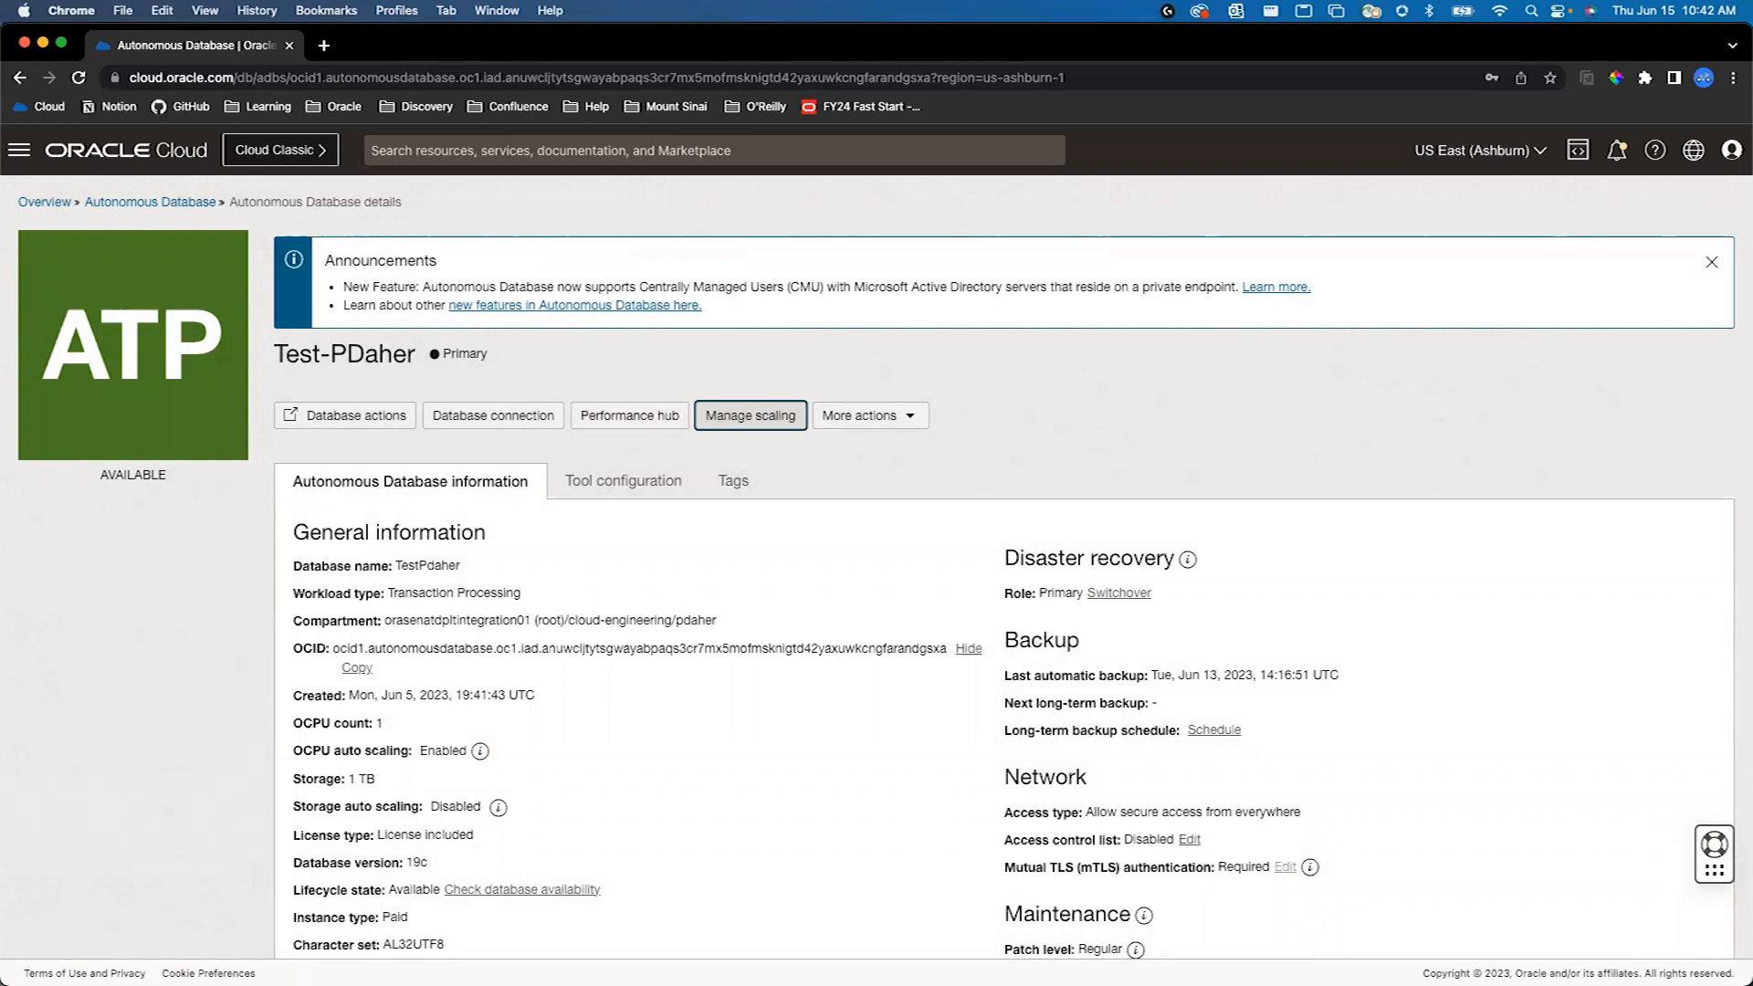
click(754, 418)
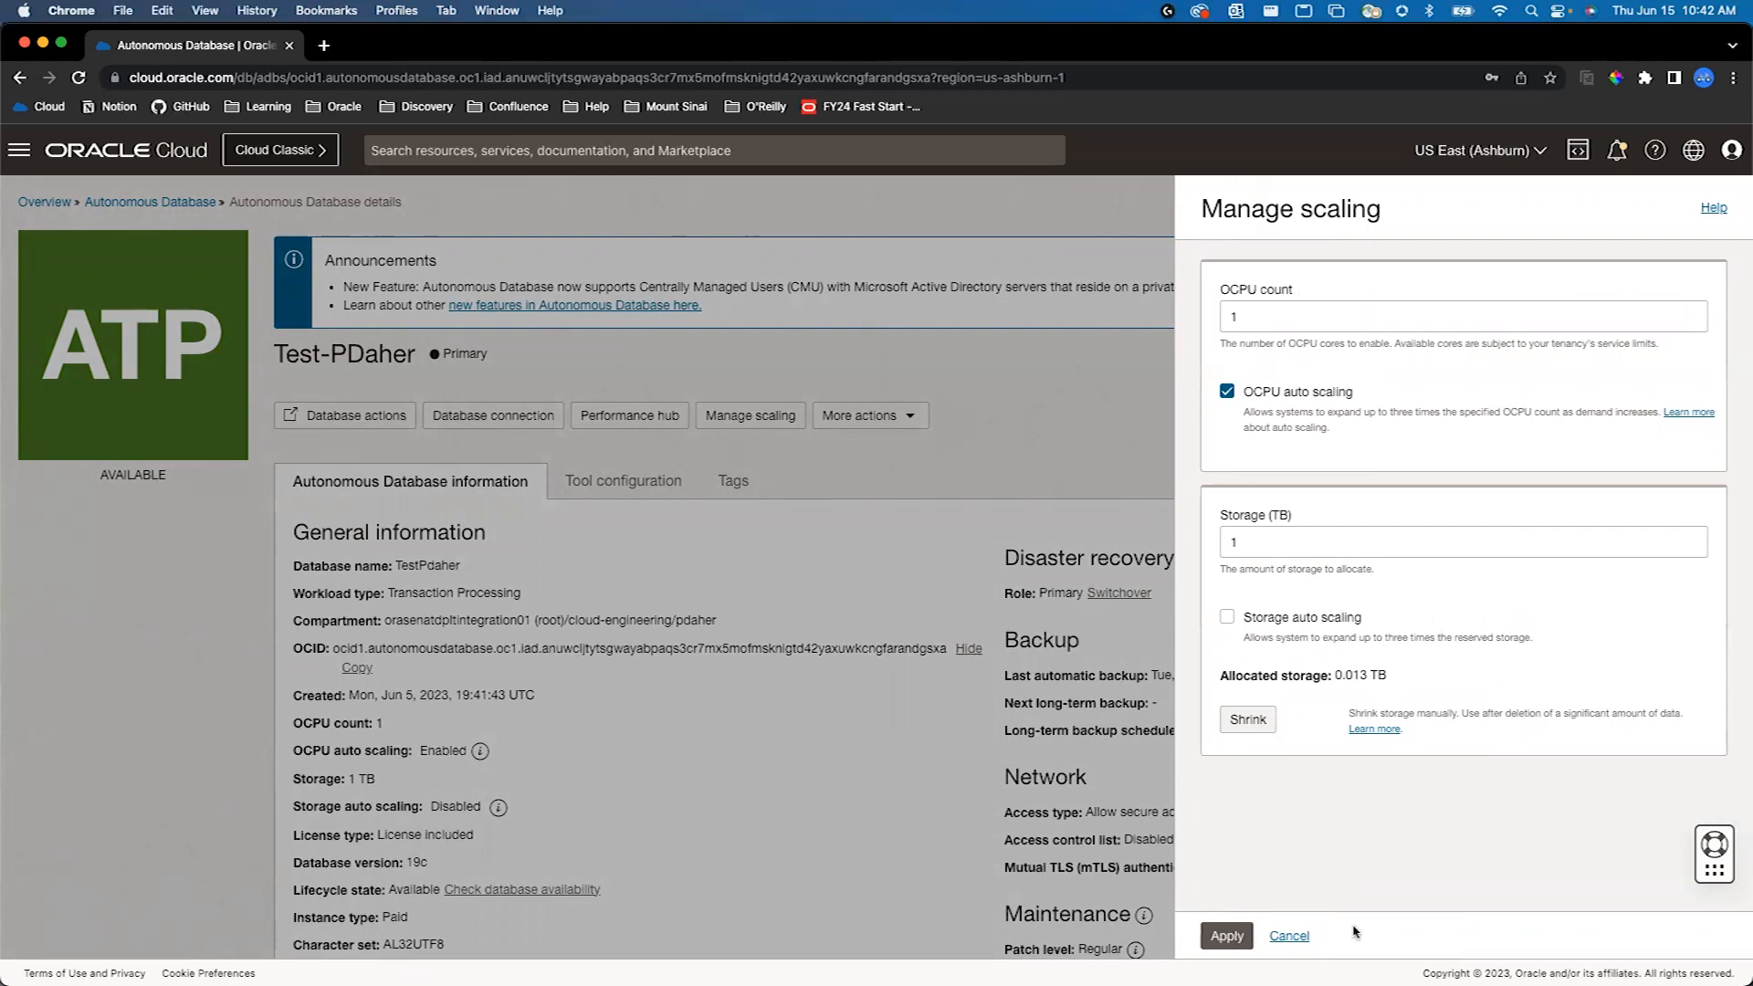
click(1290, 940)
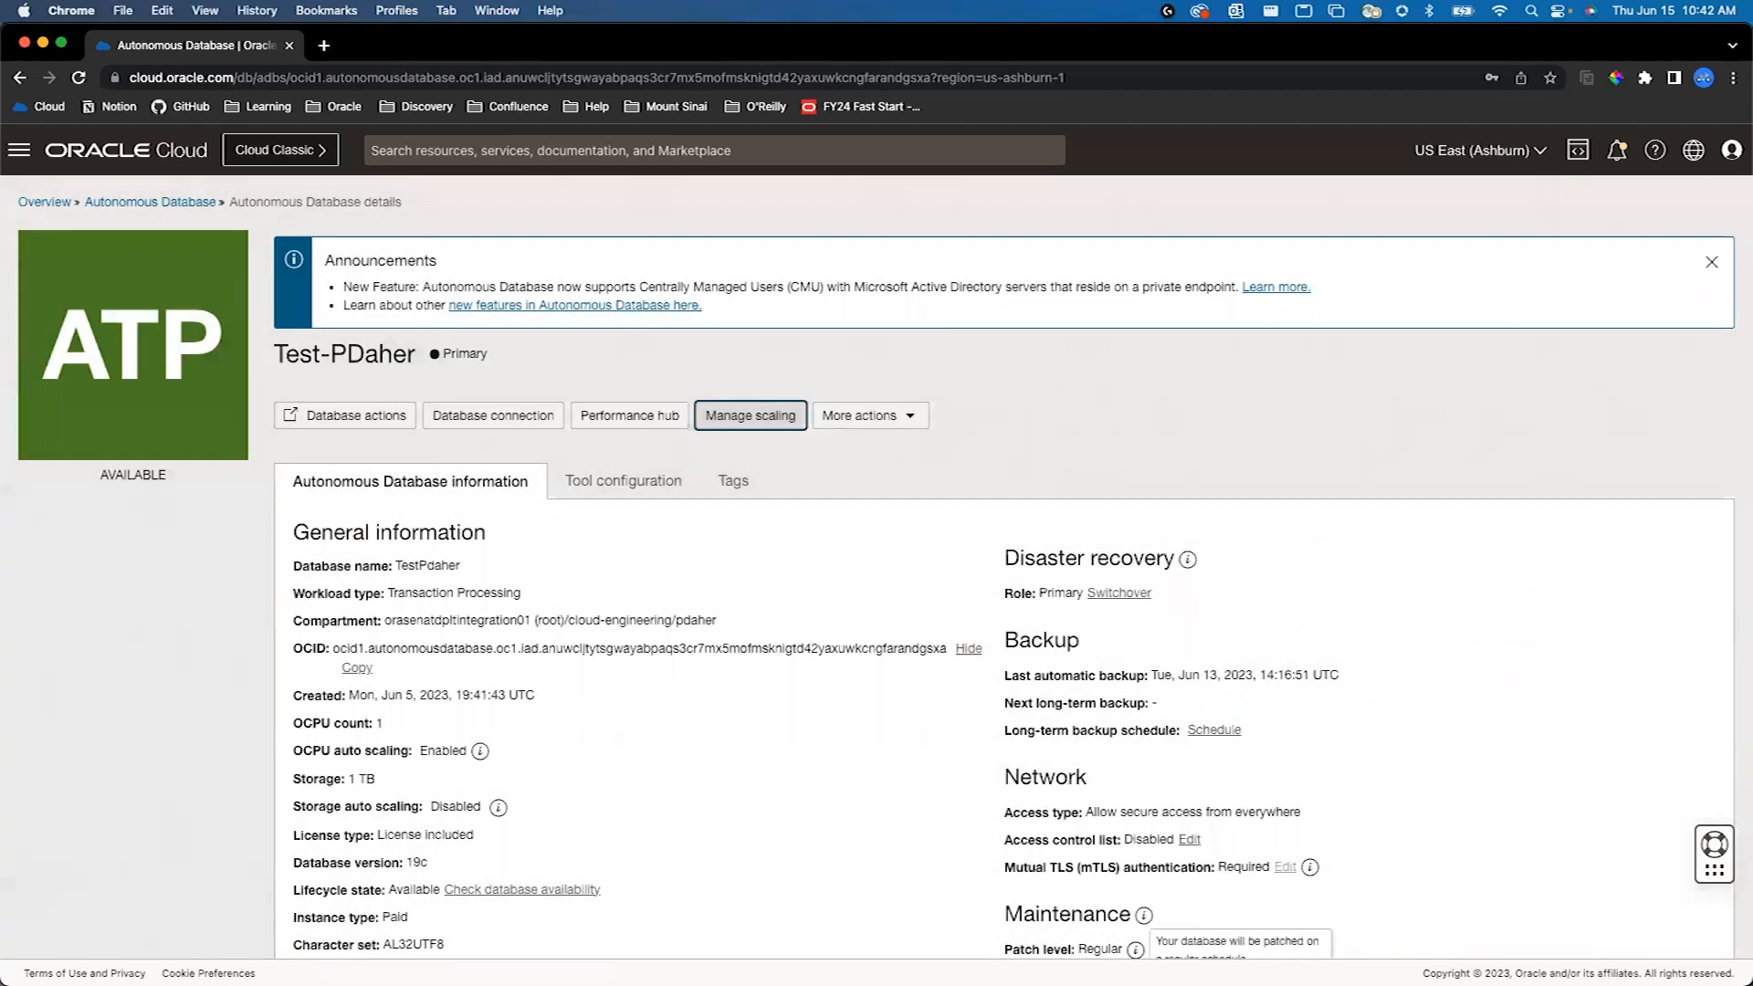
- Look over the database's metrics charts, associated services and maintenance information on its details page
scroll(849, 507, down, 10)
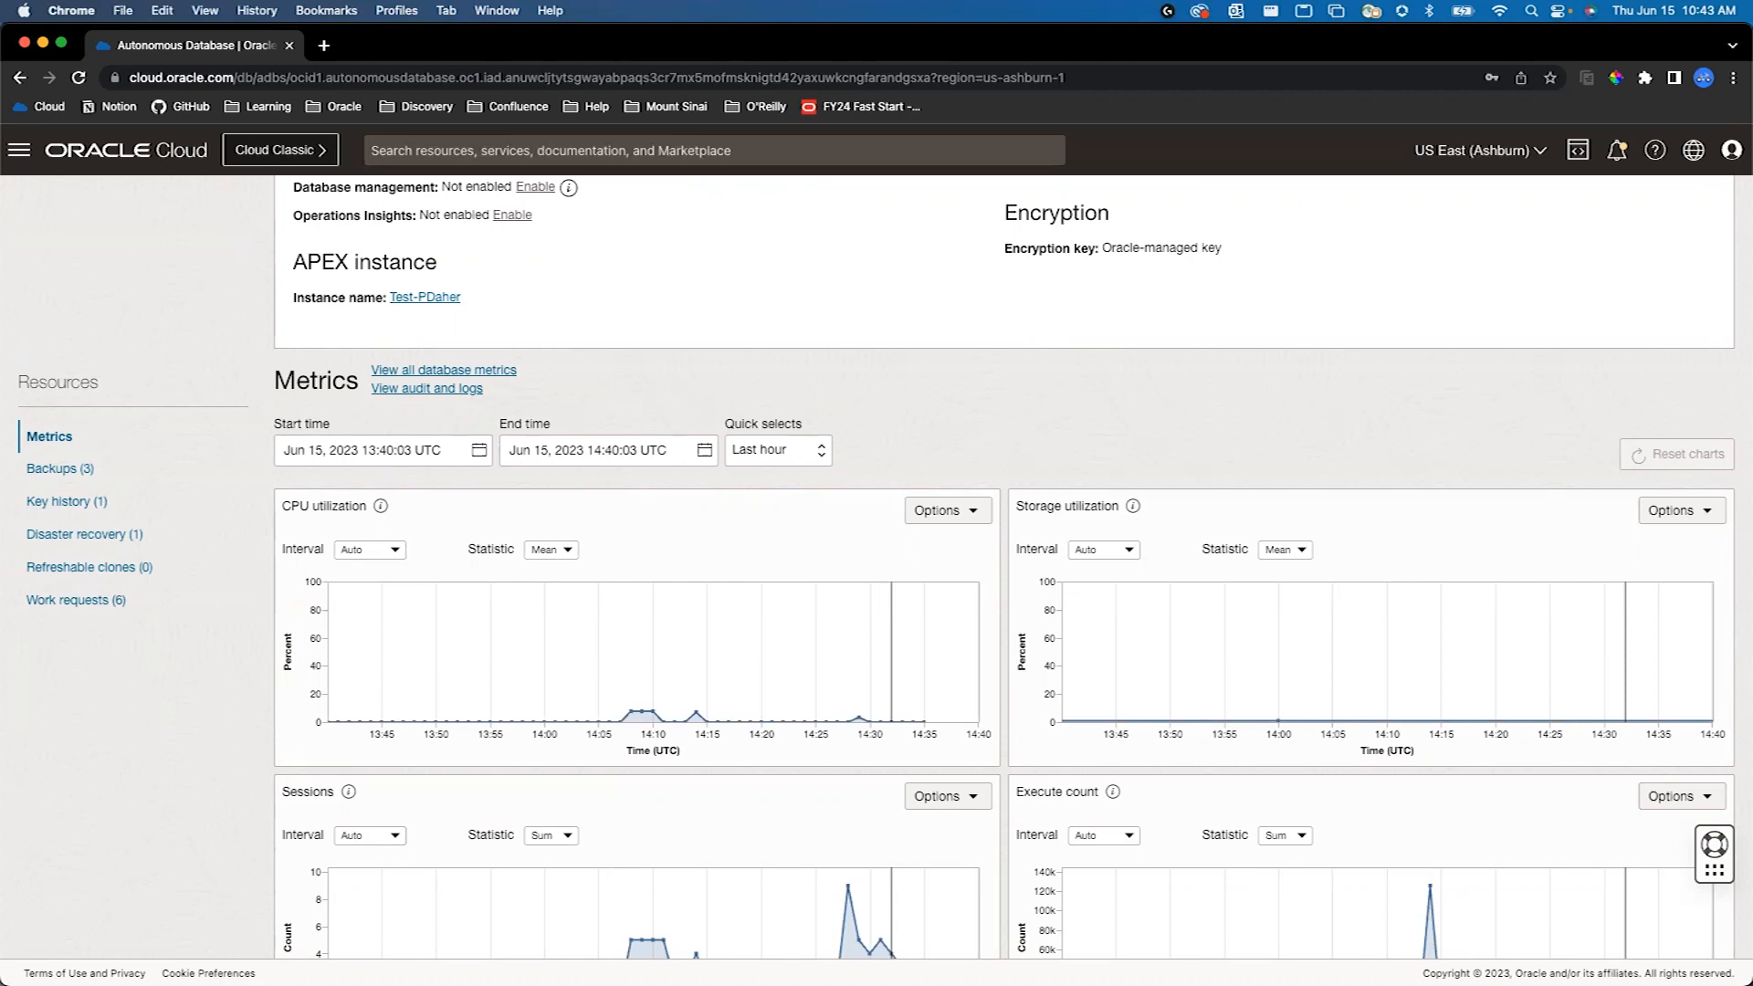
scroll(1009, 630, up, 10)
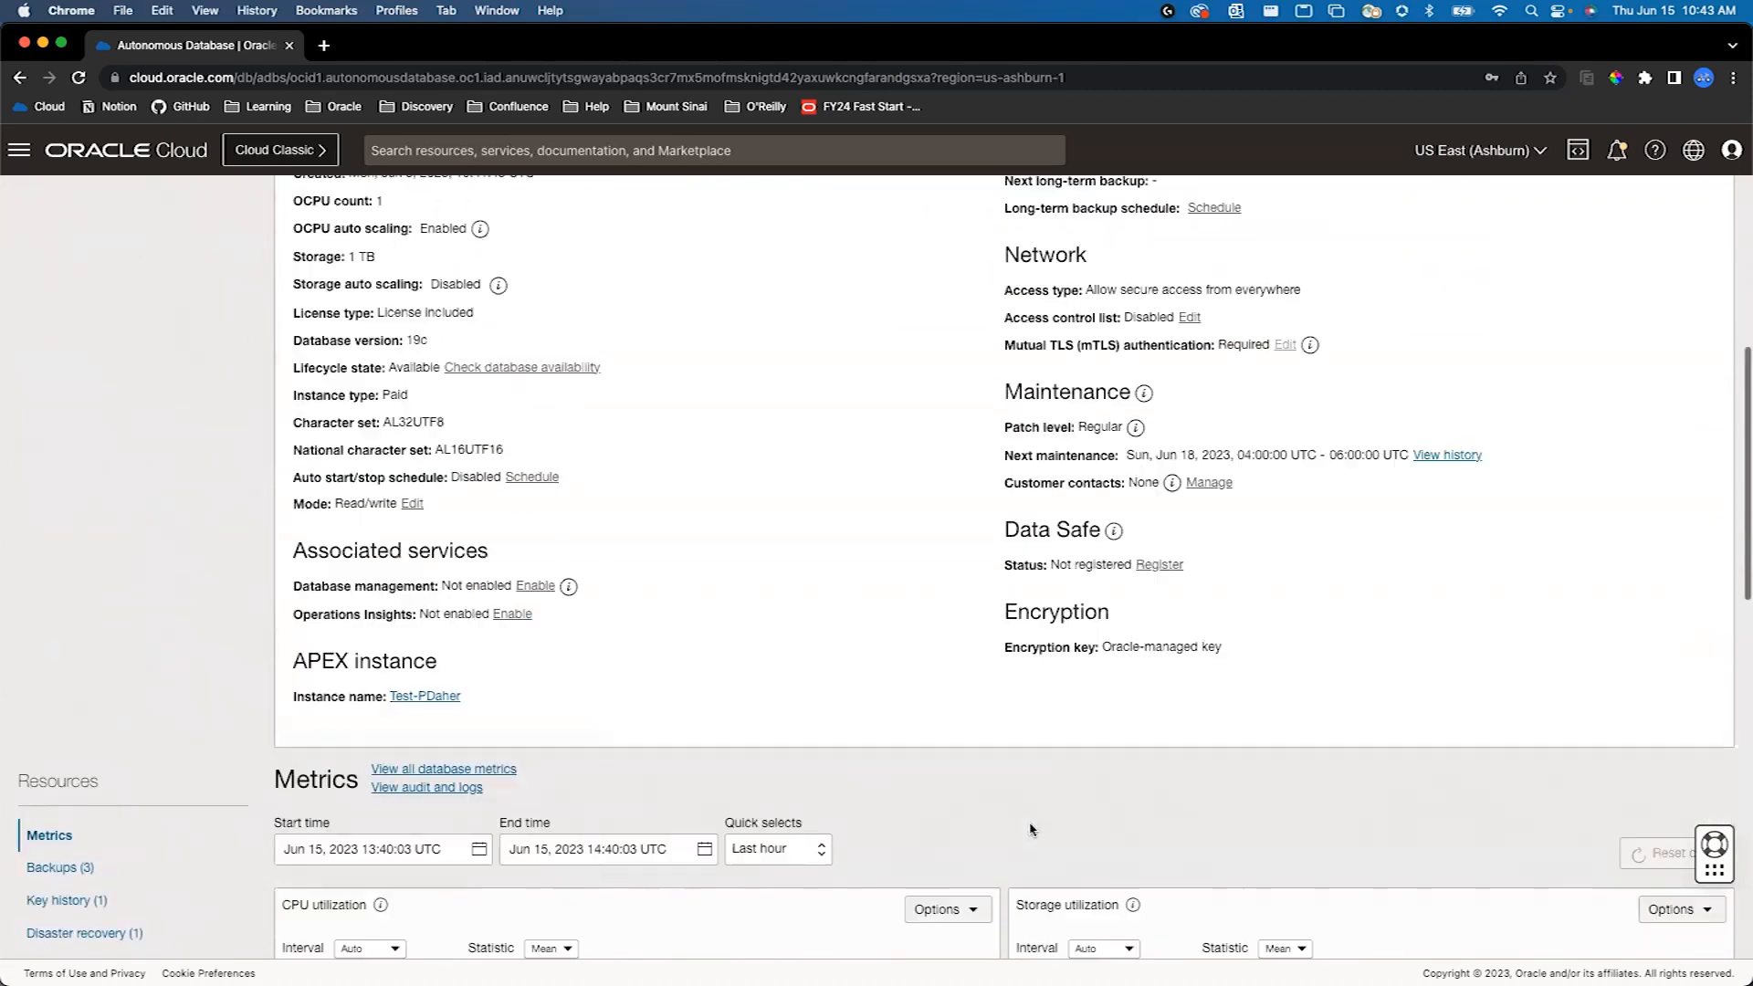
scroll(1029, 825, up, 1)
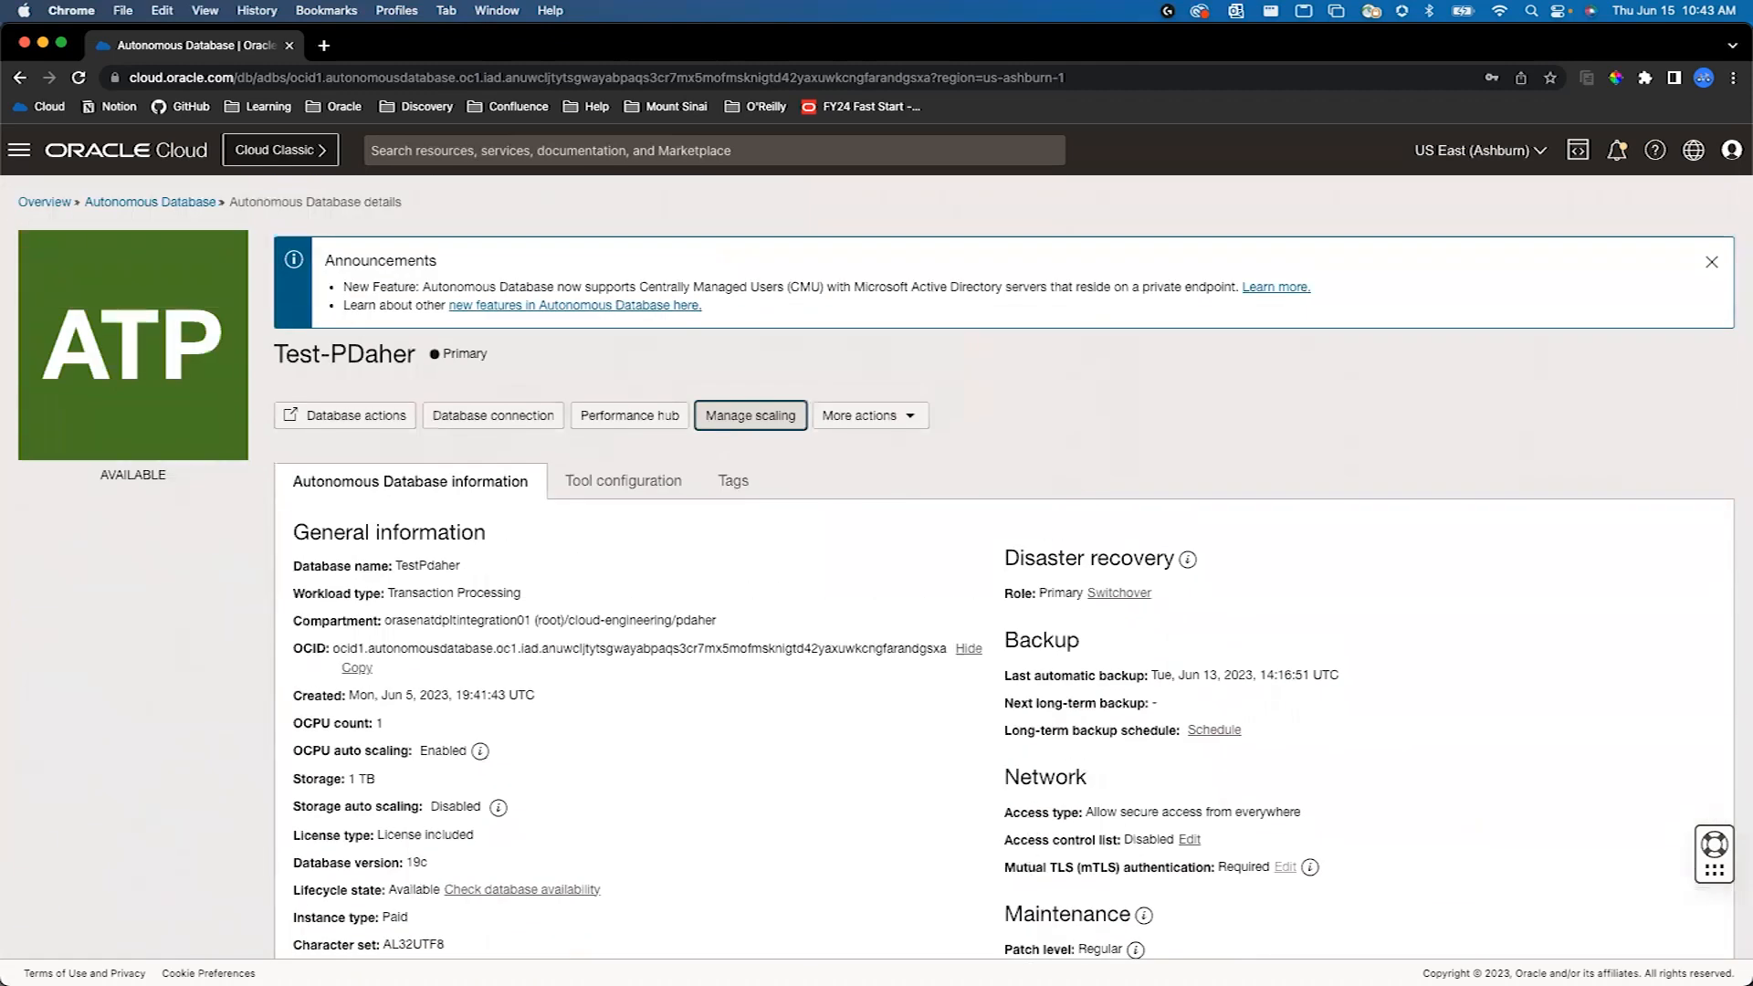